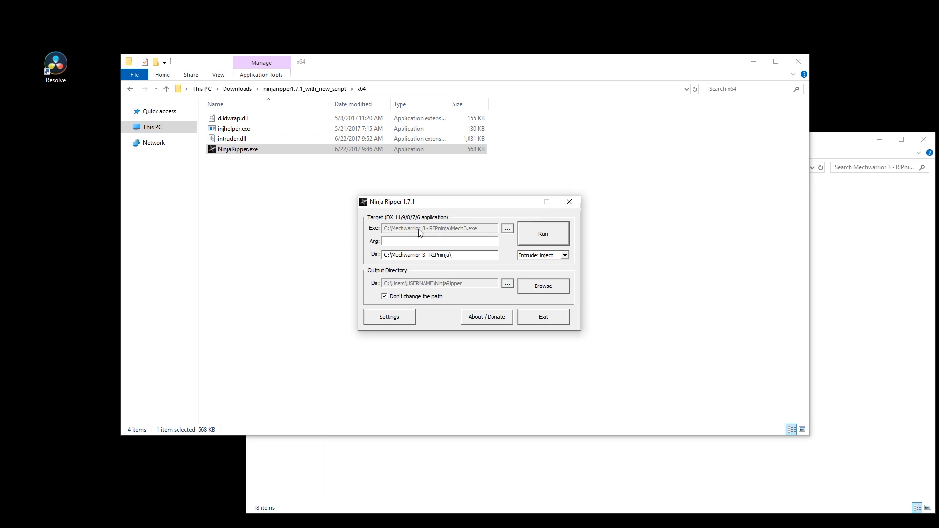
# Choose Mech3.exe in the Mechwarrior 3 - RIPninja folder as the target executable and check that folder with all file types listed
pyautogui.click(505, 229)
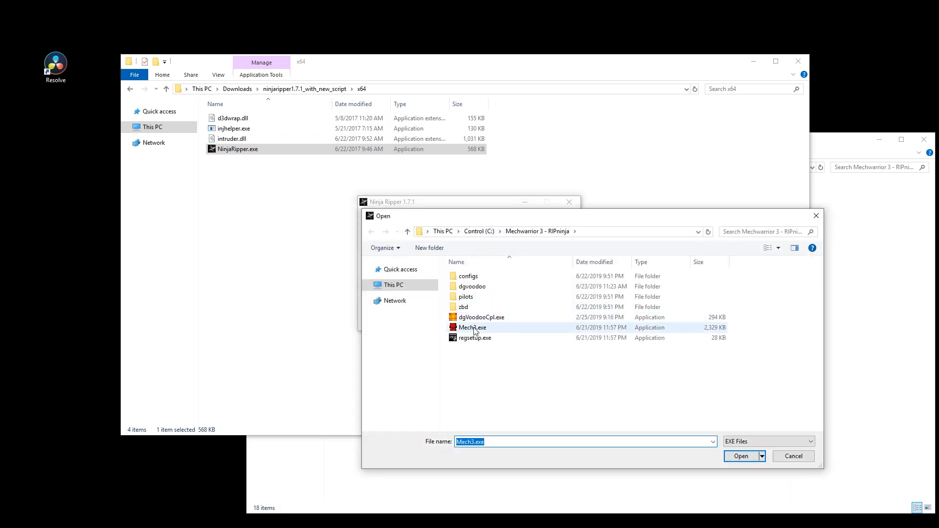
pyautogui.doubleClick(473, 328)
pyautogui.click(507, 229)
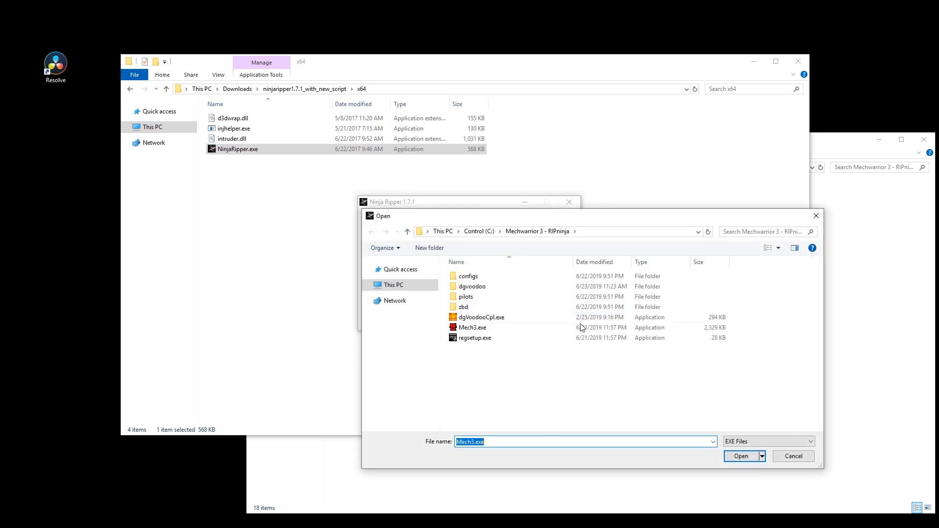
pyautogui.click(769, 441)
pyautogui.click(747, 458)
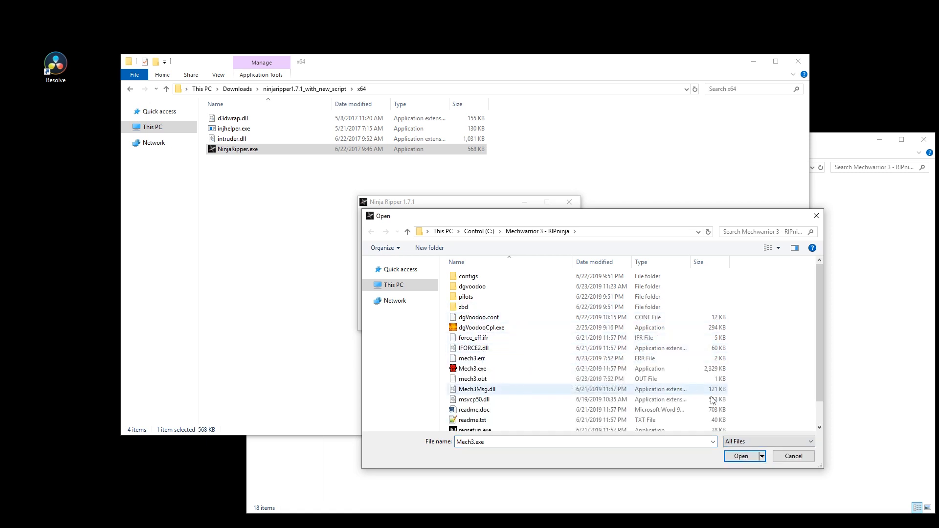
pyautogui.click(793, 456)
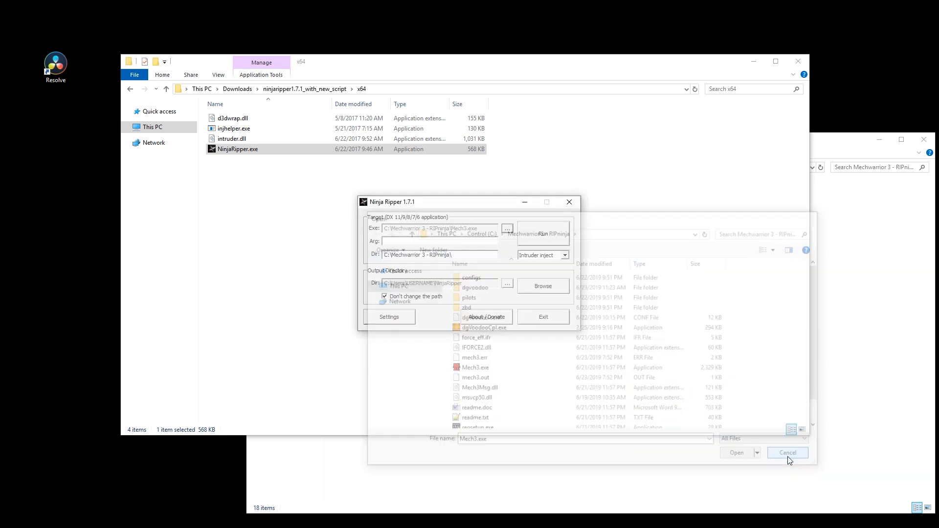
# Review the injection mode, rip key assignments and DirectDraw surface saving option, leaving the ripper settings as they are
pyautogui.click(539, 257)
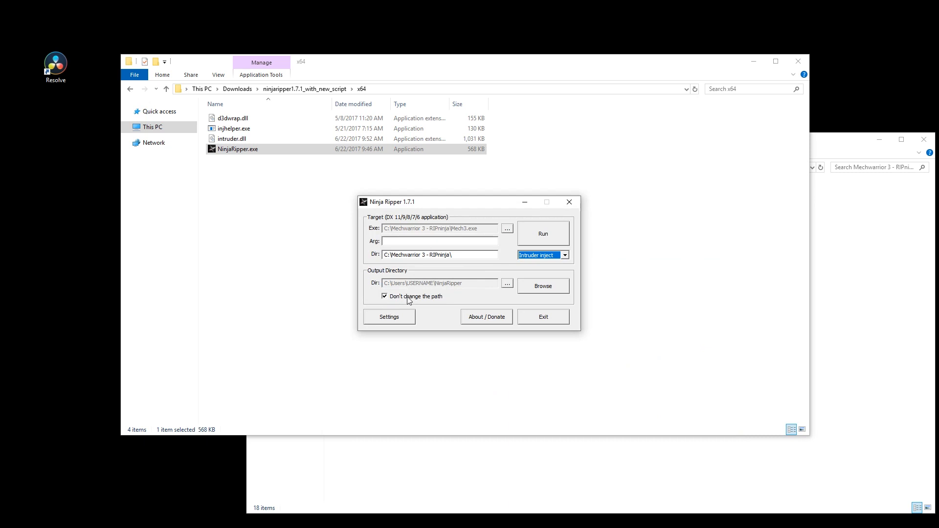
pyautogui.click(408, 315)
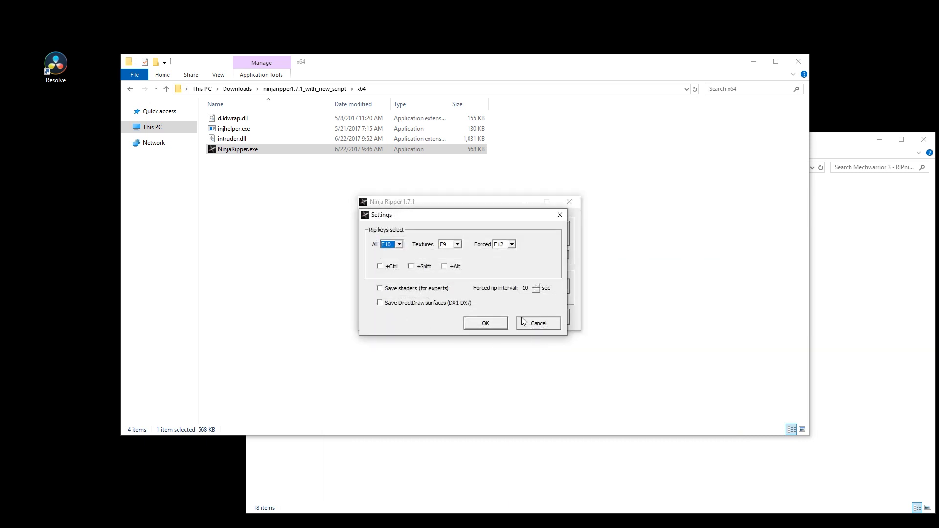
pyautogui.click(421, 303)
pyautogui.click(534, 323)
pyautogui.click(408, 315)
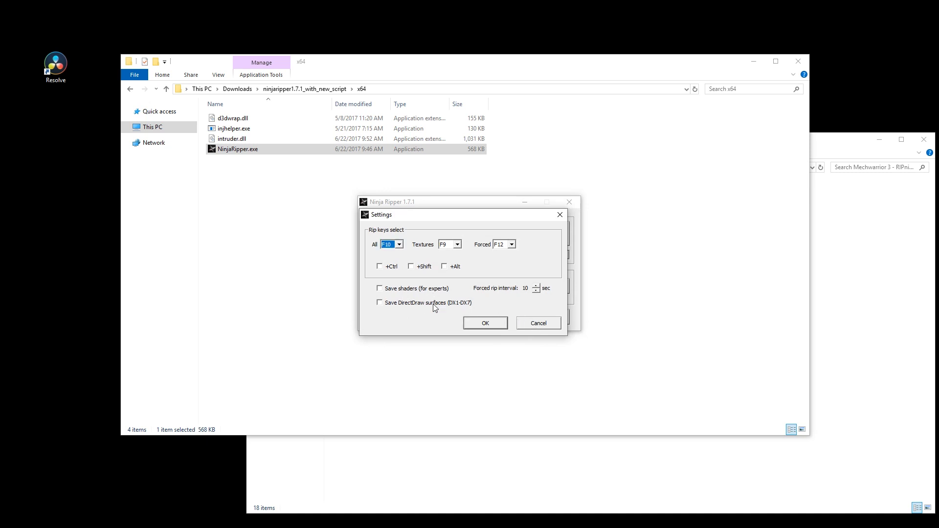
pyautogui.click(533, 323)
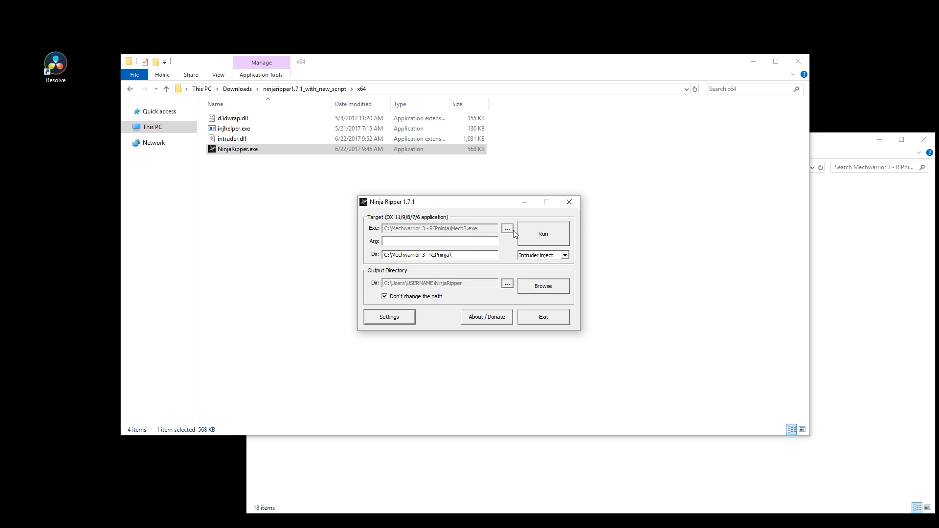
# Browse the ripper's output directory to the 2019.06.23_19.51.58_Mech3.exe folder inside 2019.06.23_19.50.25_Mech3.exe_6004
pyautogui.click(541, 287)
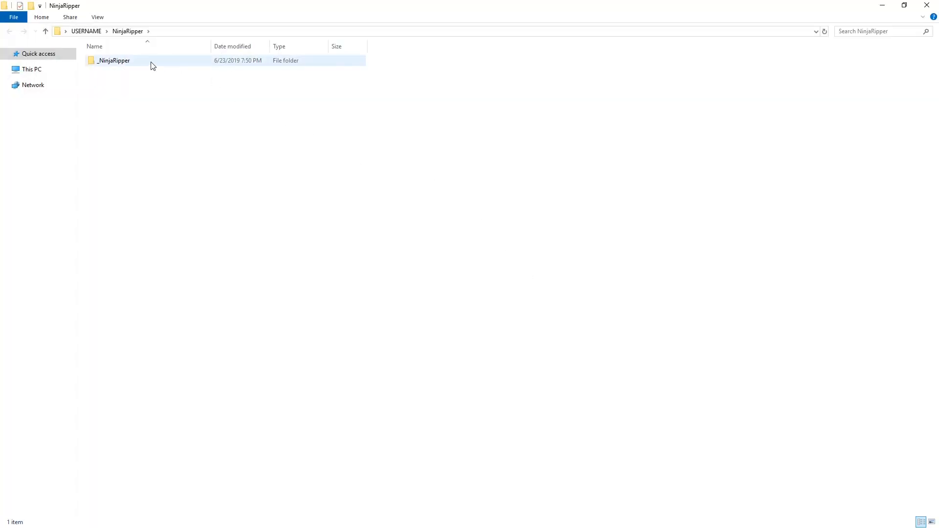
pyautogui.doubleClick(150, 61)
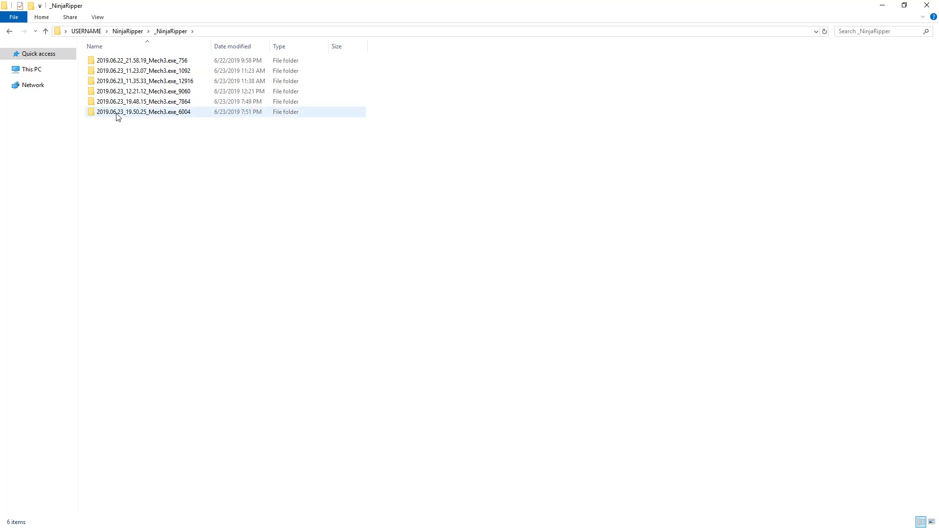
pyautogui.click(98, 115)
pyautogui.doubleClick(129, 115)
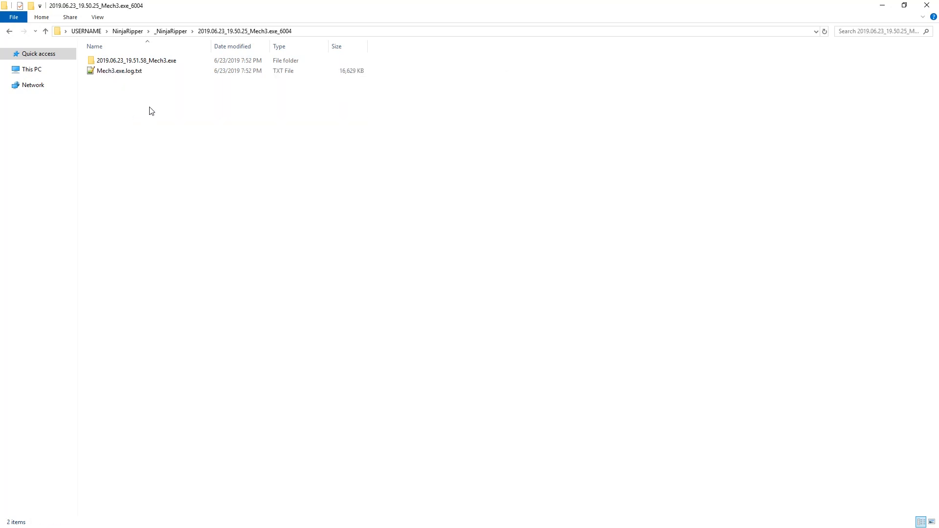
pyautogui.click(156, 64)
pyautogui.doubleClick(155, 64)
# Look through the ripped files, highlighting the DDS textures from Tex_0000_0 to Tex_0041_0 and all the RIP meshes up to Mesh_1041
pyautogui.scroll(-20, 279, 158)
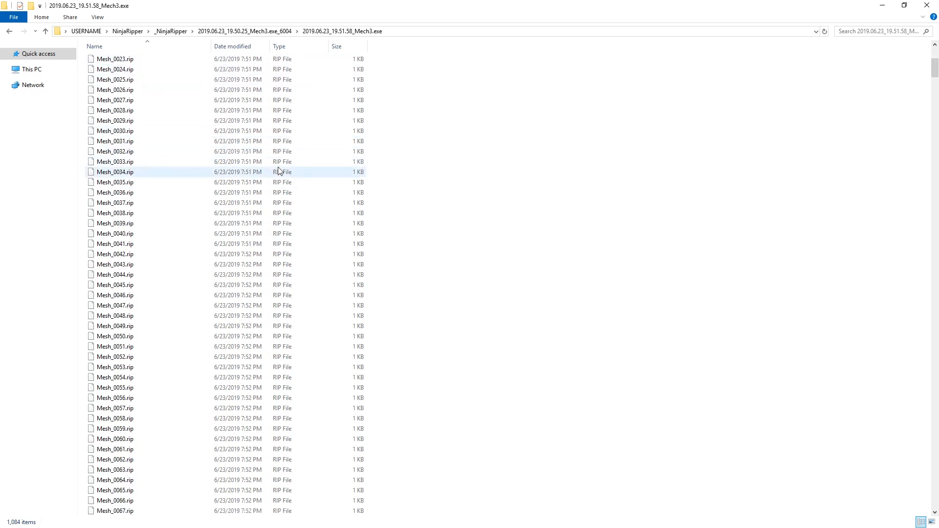
pyautogui.press('End')
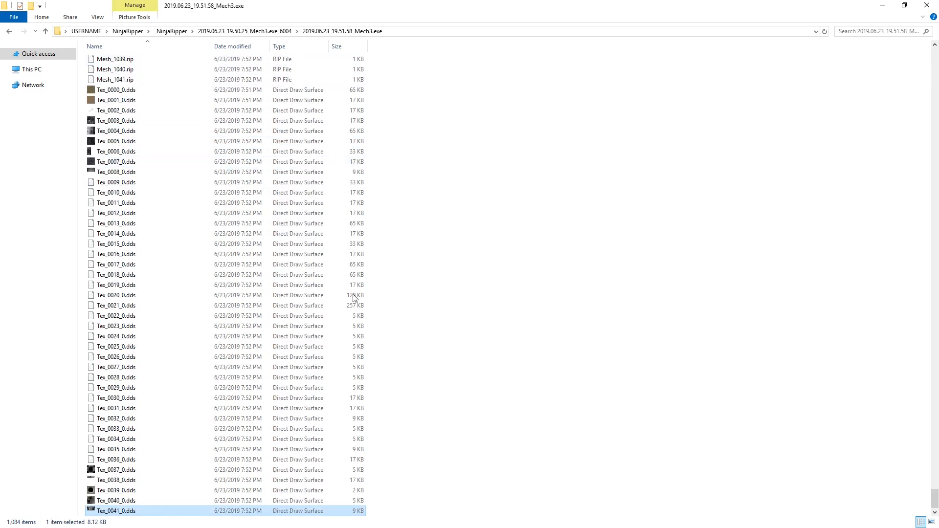
pyautogui.keyDown('shift'); pyautogui.click(135, 92); pyautogui.keyUp('shift')
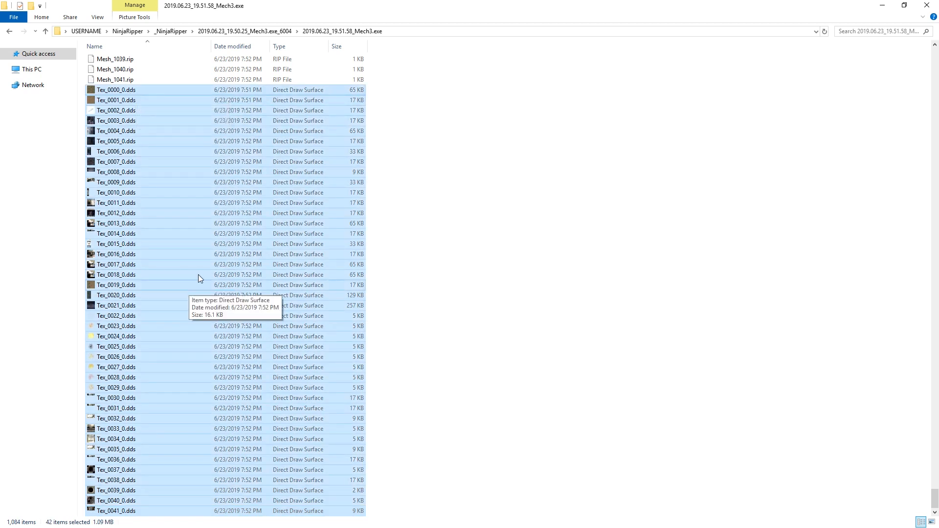
pyautogui.click(126, 81)
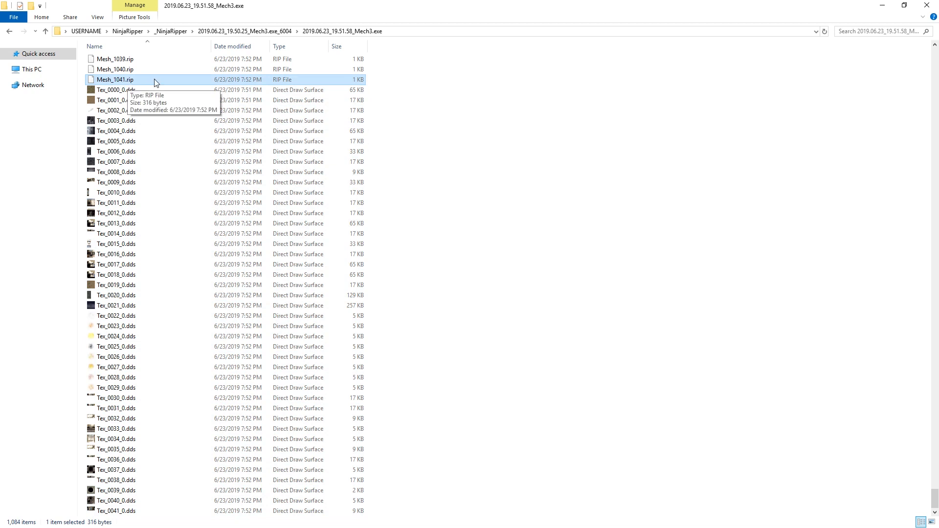
pyautogui.hotkey('shift', 'Home')
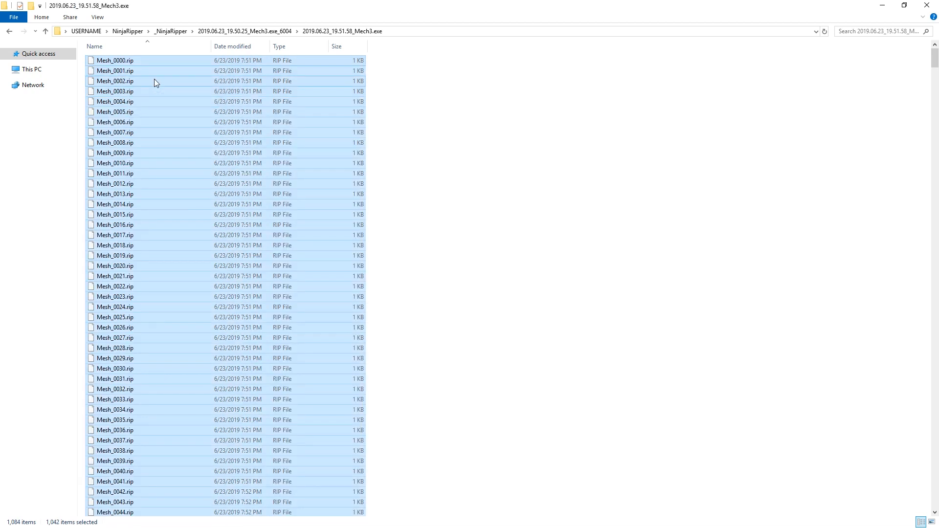
pyautogui.press('End')
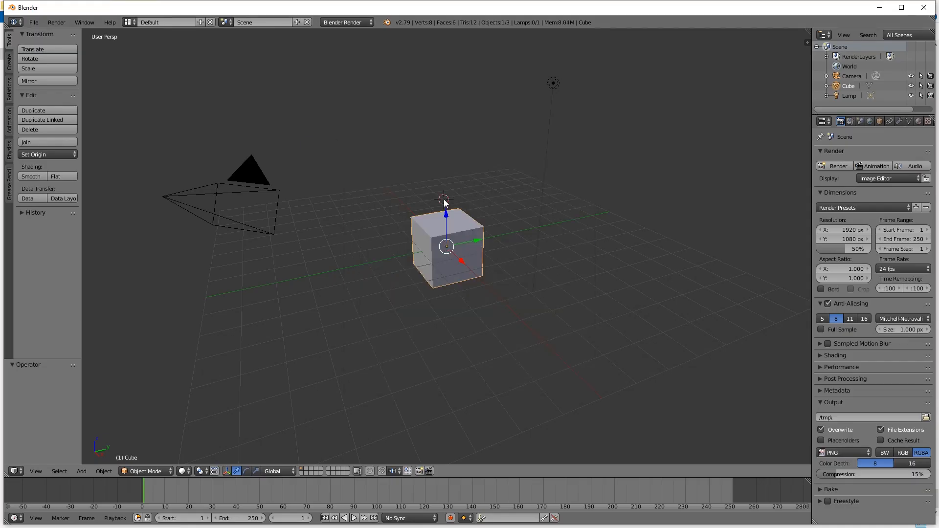
# Switch to Blender and delete all the default objects from the scene
pyautogui.press('a')
pyautogui.press('a')
pyautogui.press('x')
pyautogui.click(444, 201)
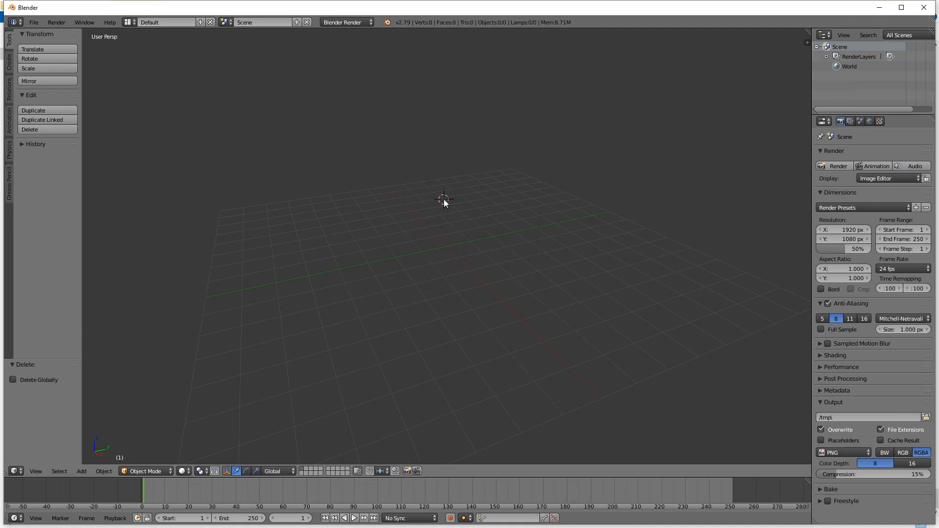
# Find the Import: NinjaRipper RIP Format add-on in the user preferences, enable it and view its full details
pyautogui.hotkey('ctrl', 'alt', 'u')
pyautogui.click(429, 107)
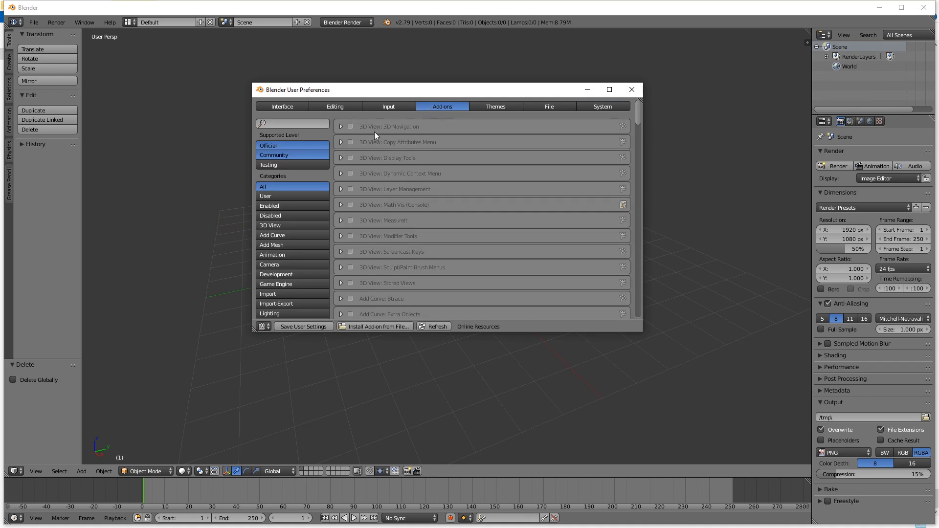
pyautogui.click(315, 123)
pyautogui.write('ninja')
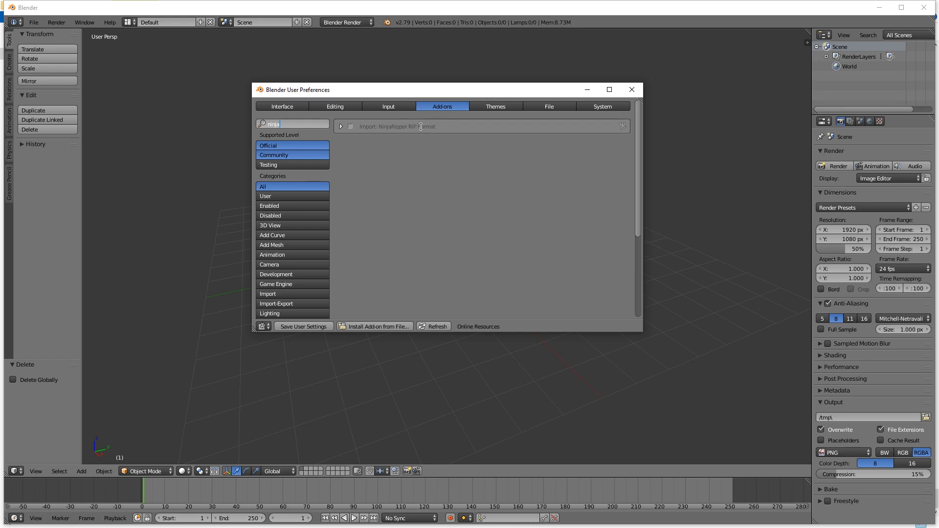
pyautogui.click(350, 127)
pyautogui.click(350, 127)
pyautogui.click(341, 127)
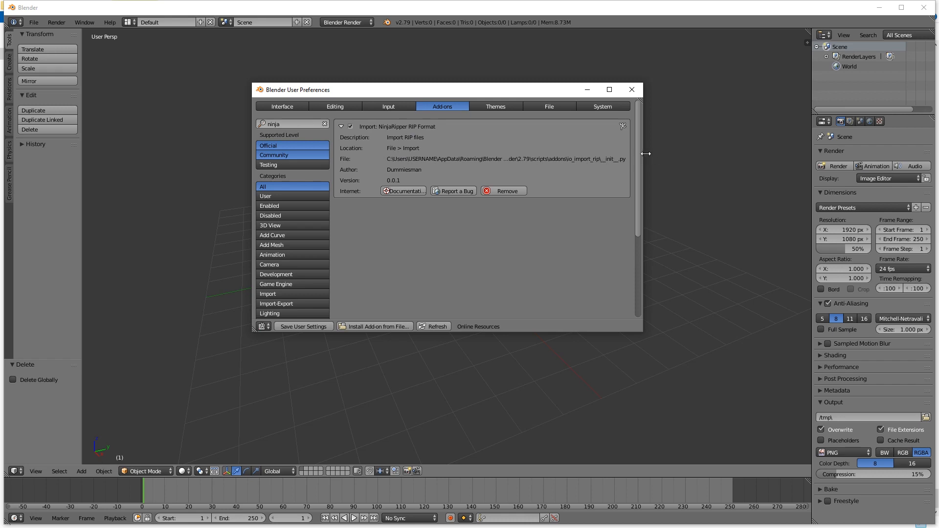
pyautogui.moveTo(645, 153); pyautogui.dragTo(763, 155)
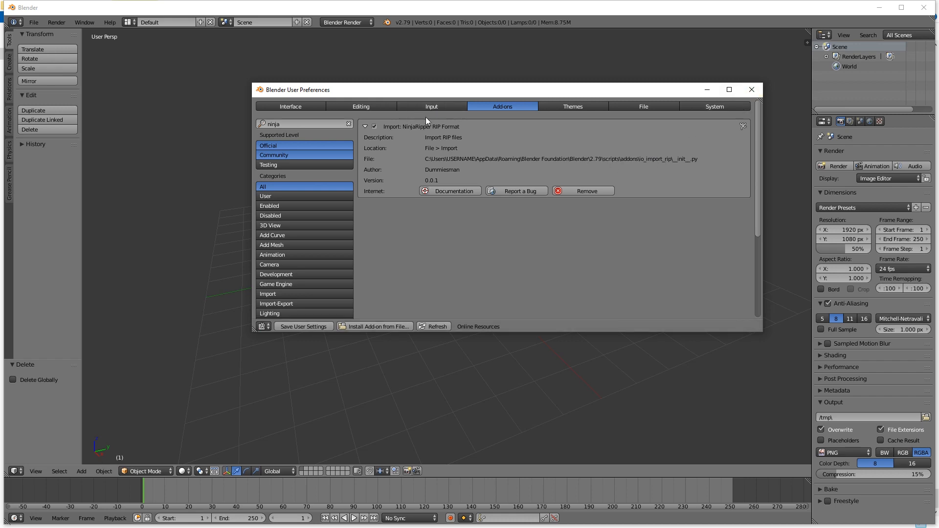
pyautogui.click(752, 91)
# Start a NinjaRipper import and point it to the ripped 2019.06.23_19.51.58_Mech3.exe folder using the path copied from File Explorer
pyautogui.click(34, 22)
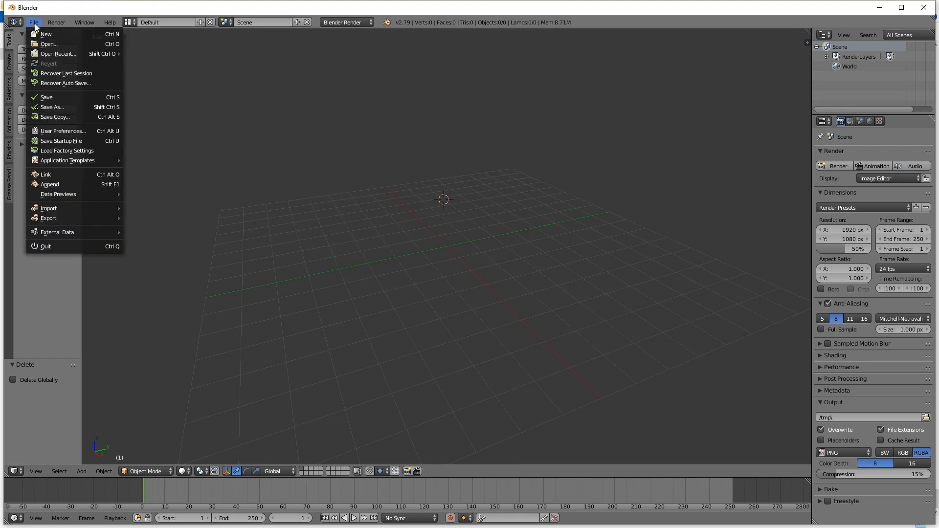
pyautogui.moveTo(80, 210)
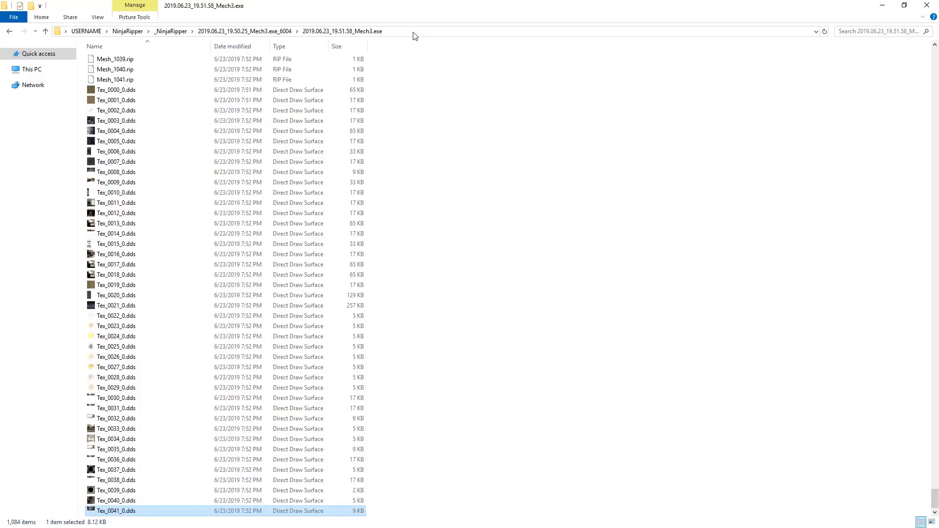
pyautogui.click(413, 32)
pyautogui.hotkey('ctrl', 'c')
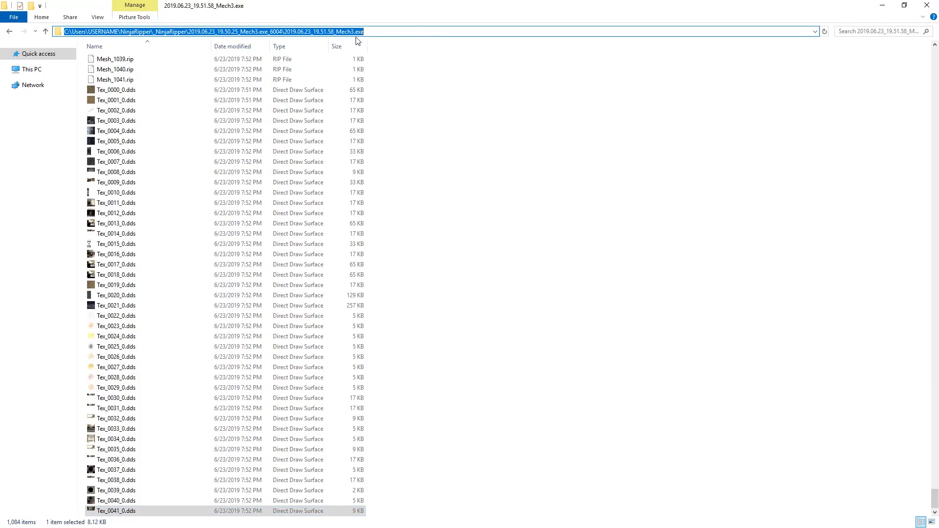
pyautogui.doubleClick(398, 9)
pyautogui.click(373, 47)
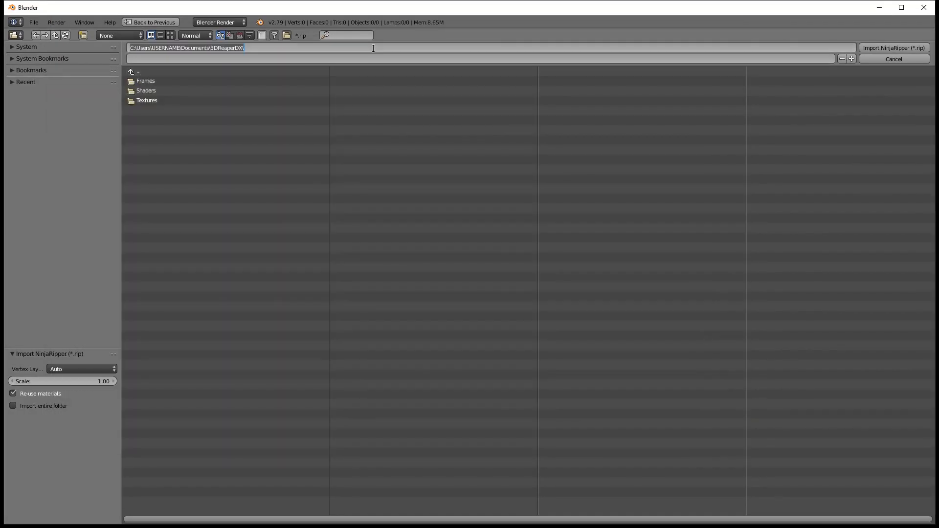
pyautogui.hotkey('ctrl', 'v')
pyautogui.press('Return')
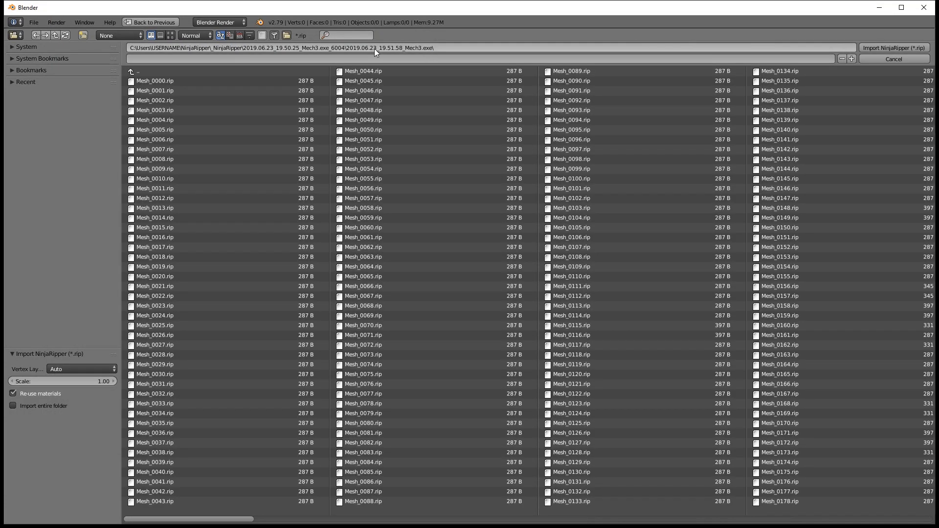
# Set the import's vertex layout to Manual with TU 7 and TV 6
pyautogui.click(60, 367)
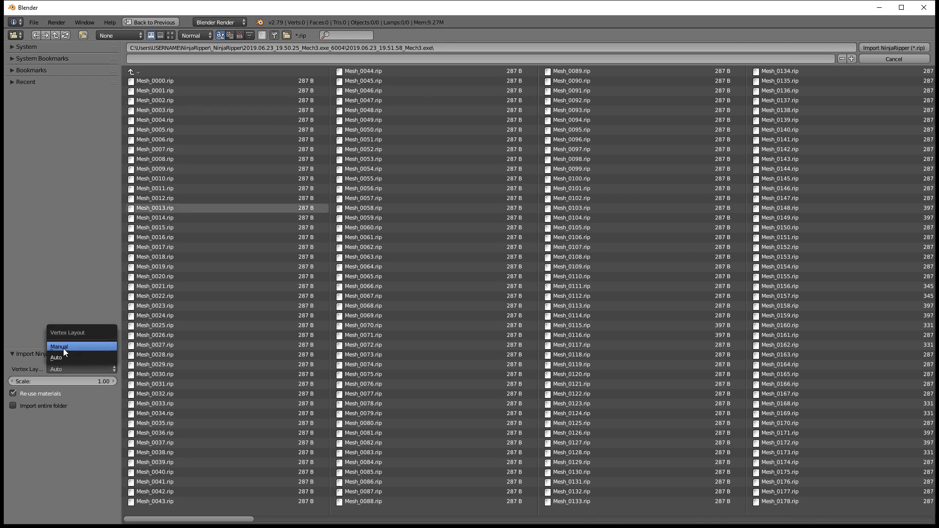
pyautogui.click(60, 347)
pyautogui.click(106, 383)
pyautogui.write('7')
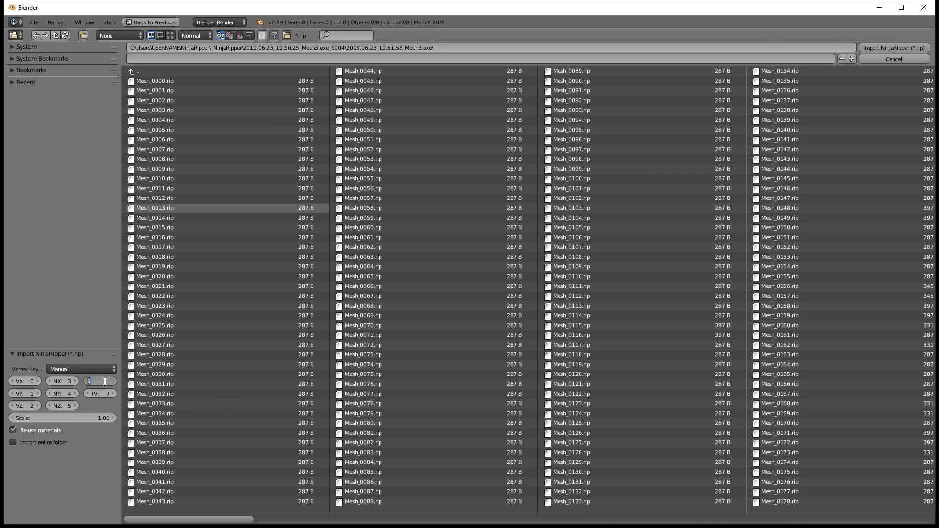
pyautogui.press('Return')
pyautogui.click(104, 394)
pyautogui.write('6')
pyautogui.press('Return')
# Reduce the import scale to a tiny value that displays as 0.00 and import the entire folder of RIP meshes
pyautogui.click(95, 419)
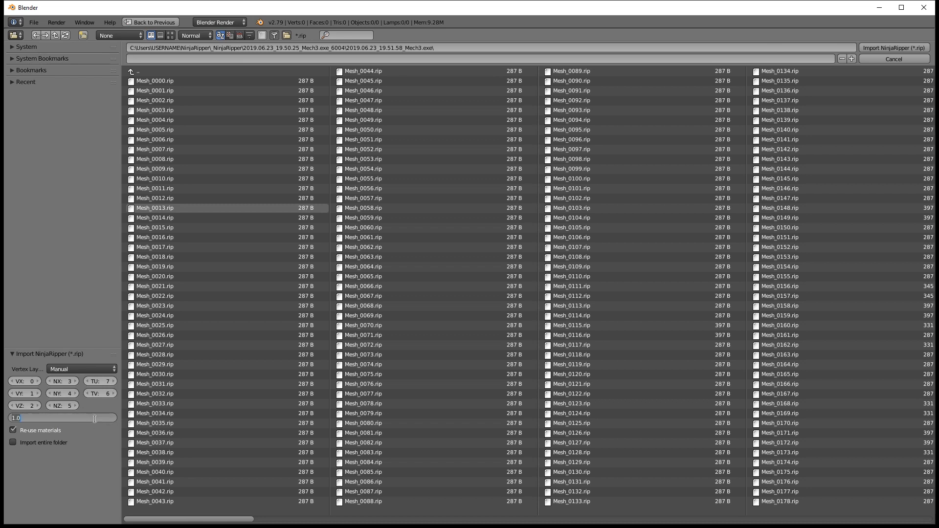
pyautogui.press('BackSpace')
pyautogui.write('.0')
pyautogui.press('Return')
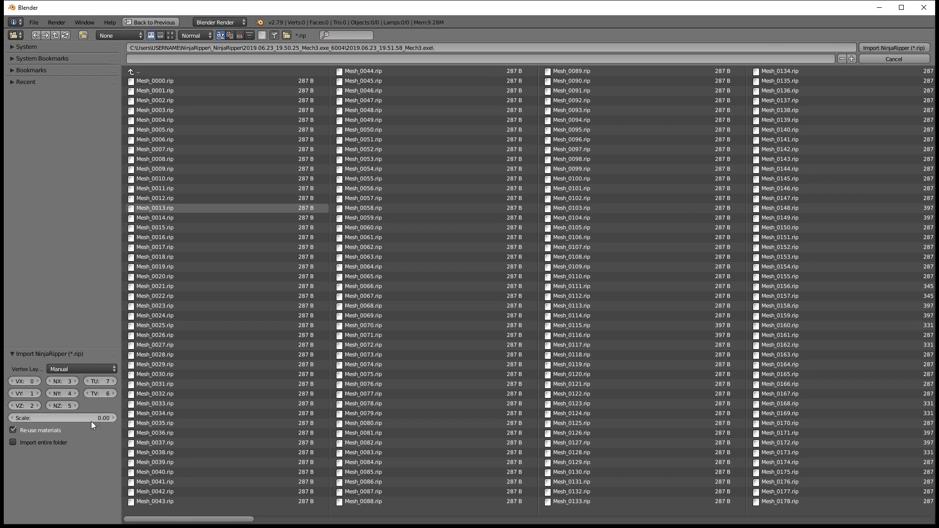
pyautogui.click(26, 444)
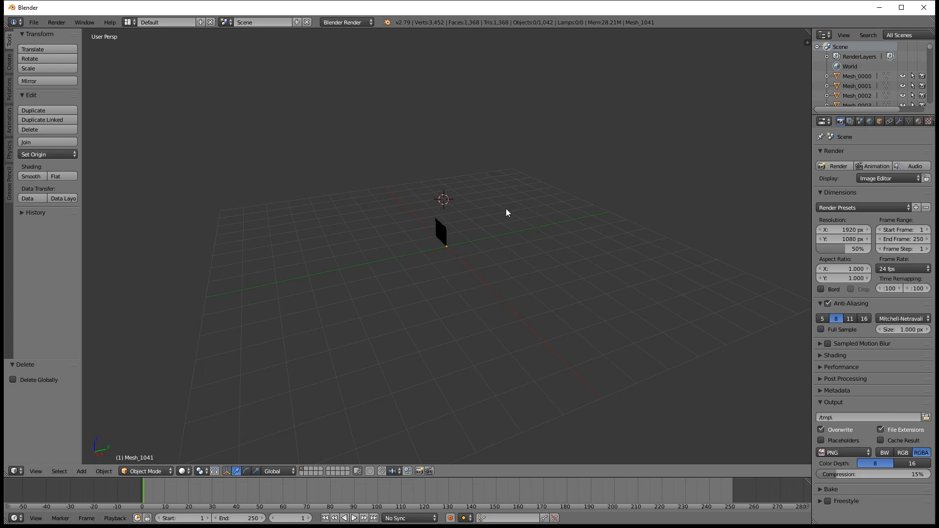
# Switch the viewport to textured shading and inspect the imported flat meshes from several angles
pyautogui.moveTo(506, 208); pyautogui.dragTo(566, 188, button='middle')
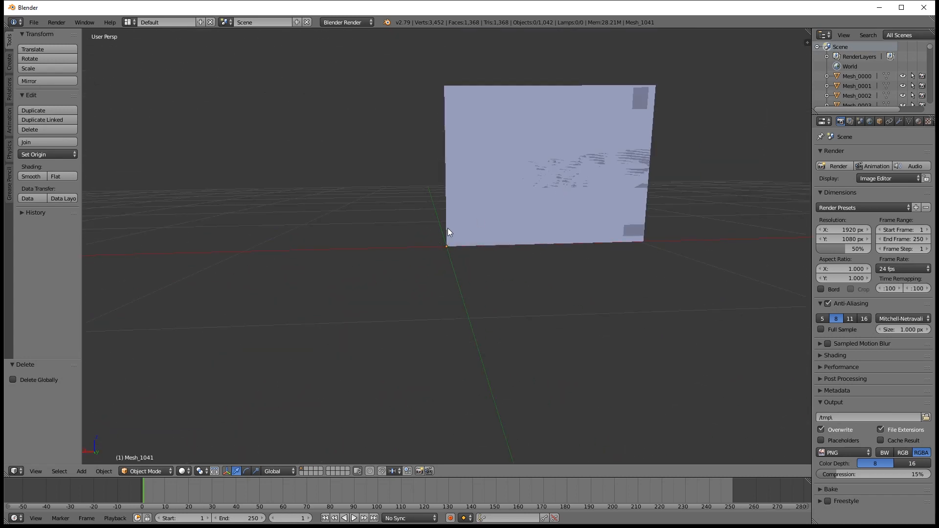
pyautogui.click(184, 471)
pyautogui.click(181, 469)
pyautogui.click(218, 428)
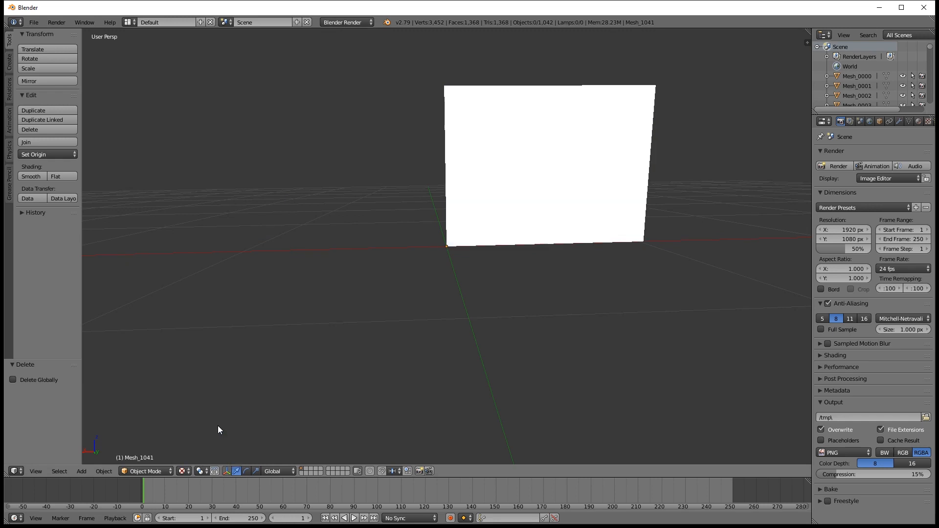
pyautogui.click(180, 471)
pyautogui.moveTo(514, 273); pyautogui.dragTo(387, 284, button='middle')
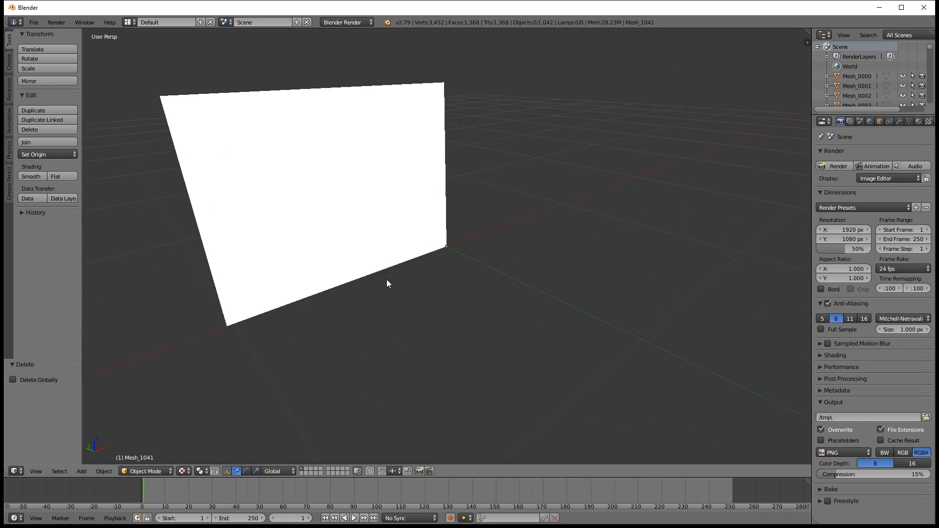
# Switch the viewport shading to Material for the imported meshes and view the flat scene from a new angle
pyautogui.click(182, 470)
pyautogui.click(181, 470)
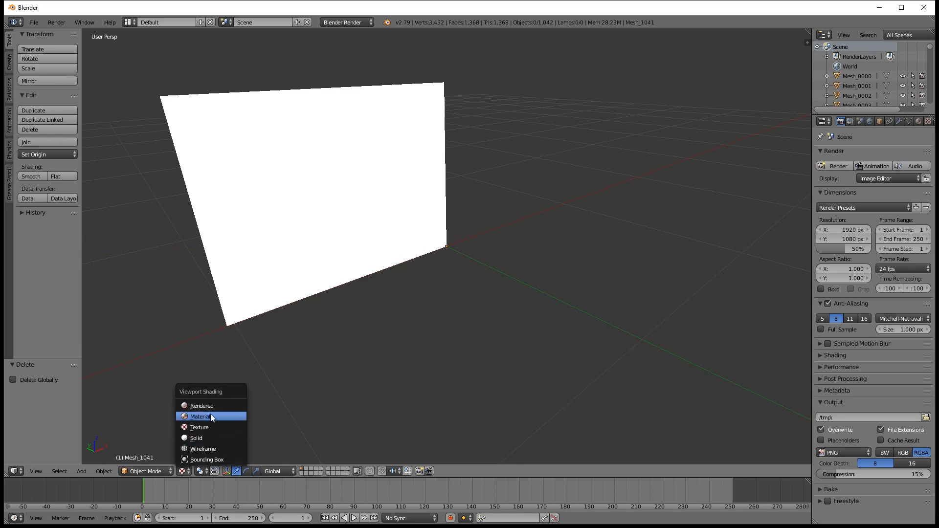
pyautogui.click(210, 414)
pyautogui.moveTo(296, 314)
pyautogui.mouseDown(button='middle')
pyautogui.moveTo(412, 297)
pyautogui.moveTo(304, 311)
pyautogui.moveTo(477, 264)
pyautogui.mouseUp(button='middle')
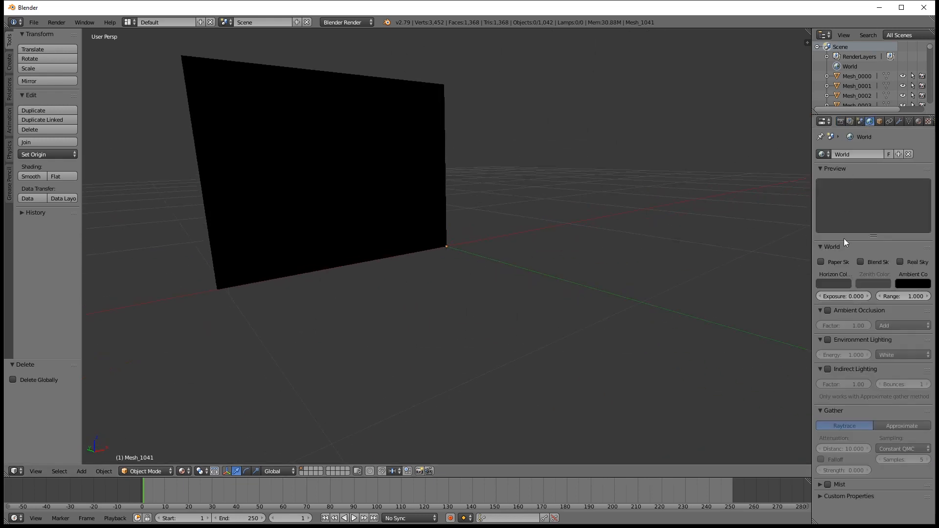
# Enable Environment Lighting in the world settings and leave Ambient Occlusion off
pyautogui.click(827, 311)
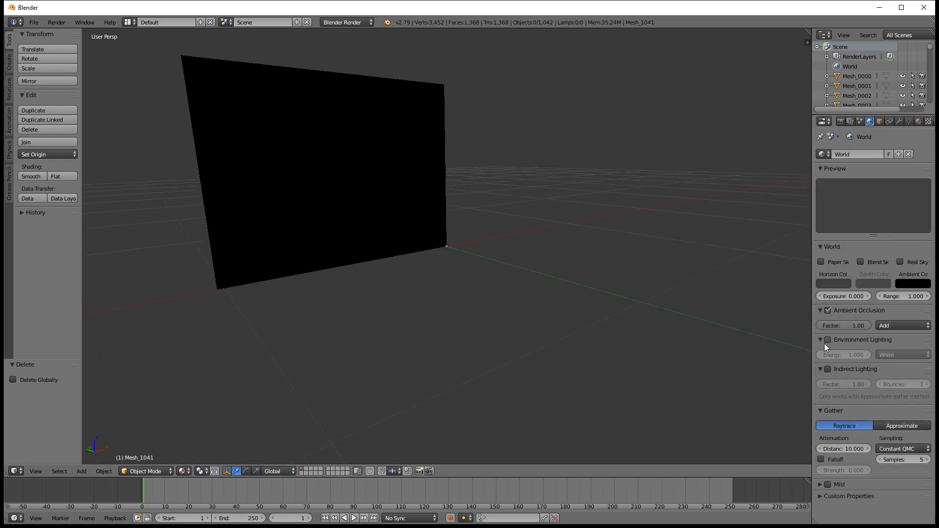
pyautogui.click(823, 343)
pyautogui.click(827, 310)
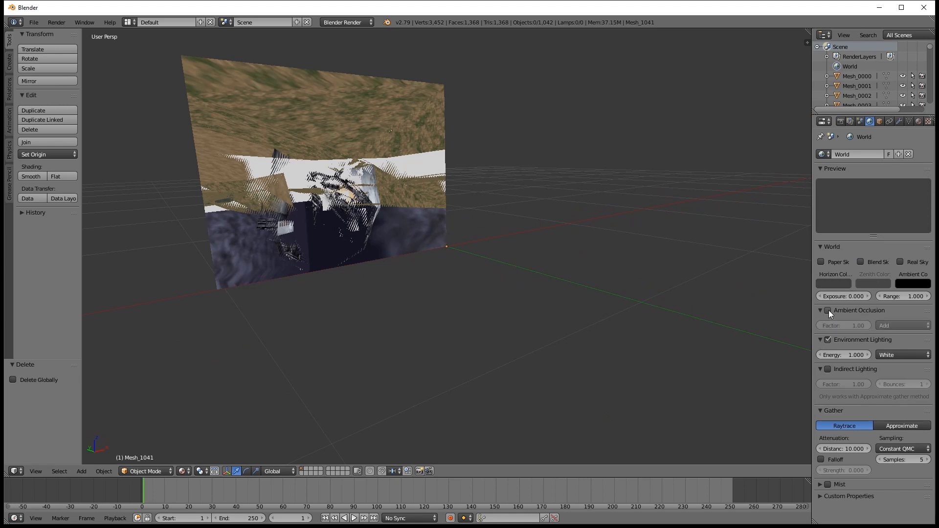
# Examine the lit, textured meshes from the front, both close up and from a distance
pyautogui.moveTo(398, 237); pyautogui.dragTo(533, 210, button='middle')
pyautogui.scroll(4, 482, 195)
pyautogui.scroll(2, 532, 211)
pyautogui.scroll(-8, 540, 213)
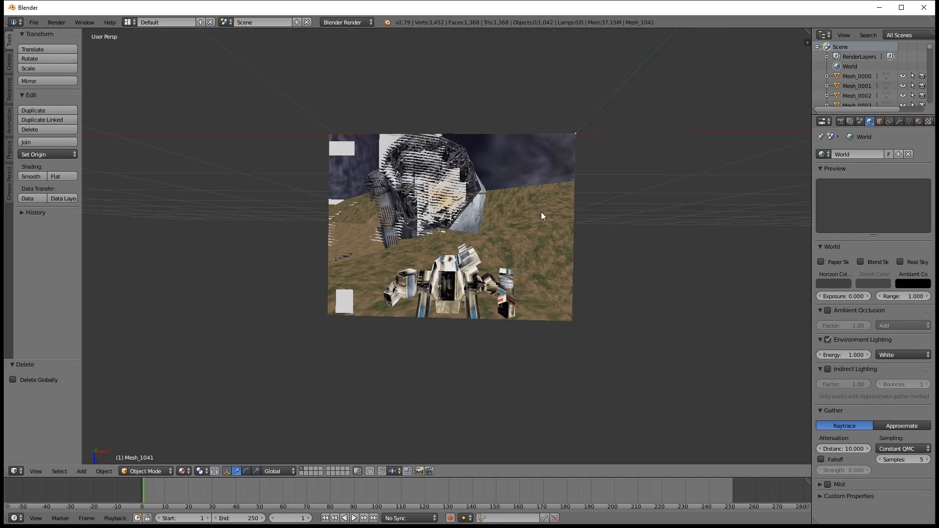
pyautogui.press('a')
pyautogui.press('a')
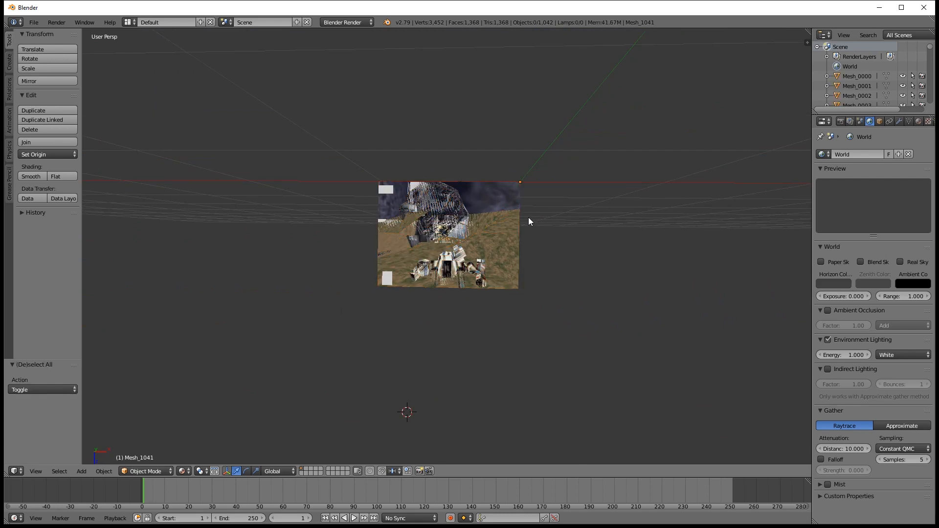
# Select all imported meshes and scale them by 10000 along the global Y axis
pyautogui.press('a')
pyautogui.scroll(2, 526, 218)
pyautogui.moveTo(526, 218); pyautogui.dragTo(489, 218, button='middle')
pyautogui.press('s')
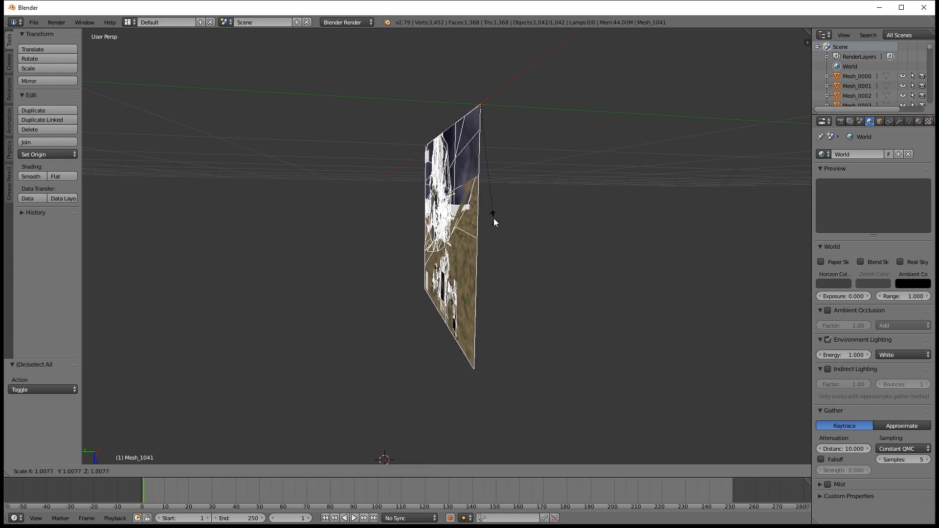
pyautogui.press('y')
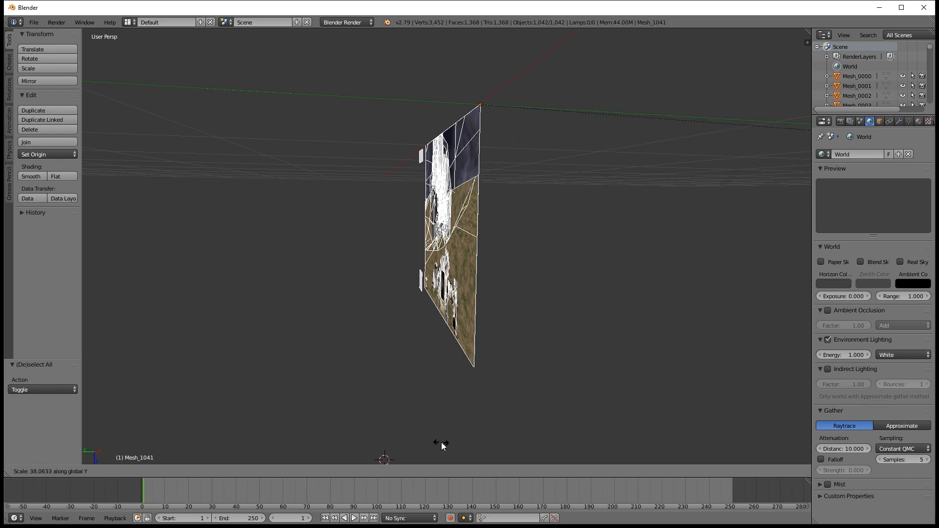
pyautogui.write('10')
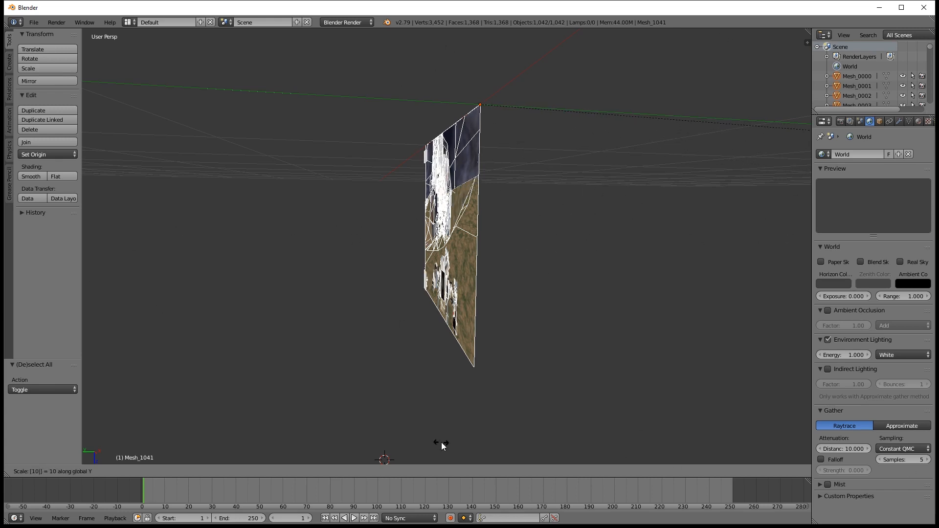
pyautogui.write('0')
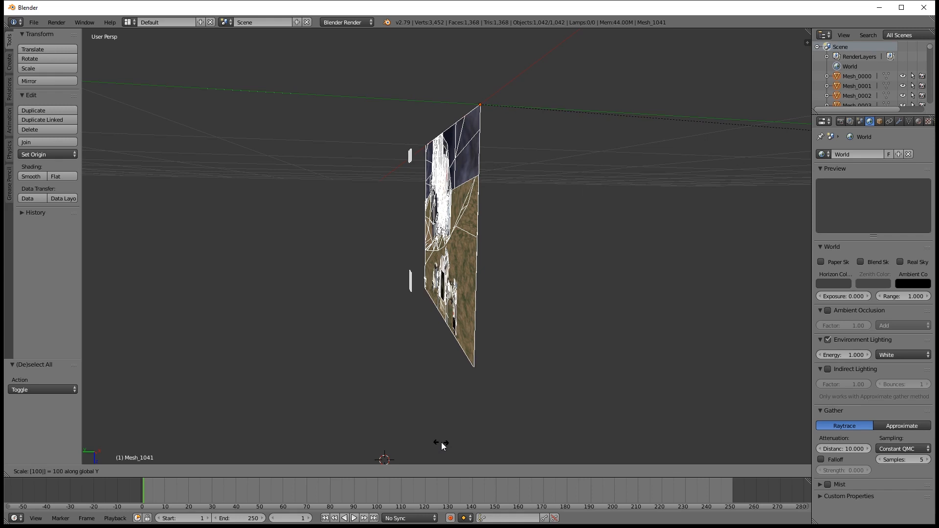
pyautogui.write('00')
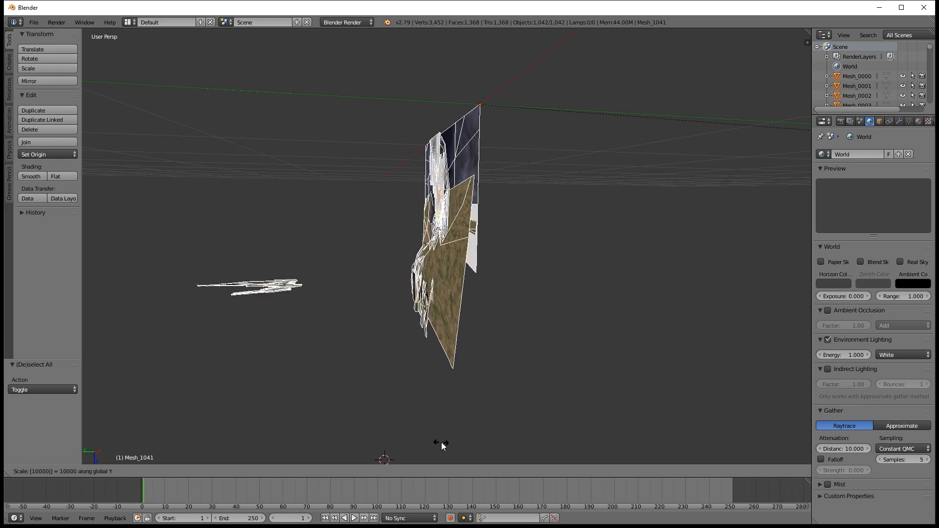
pyautogui.write('0')
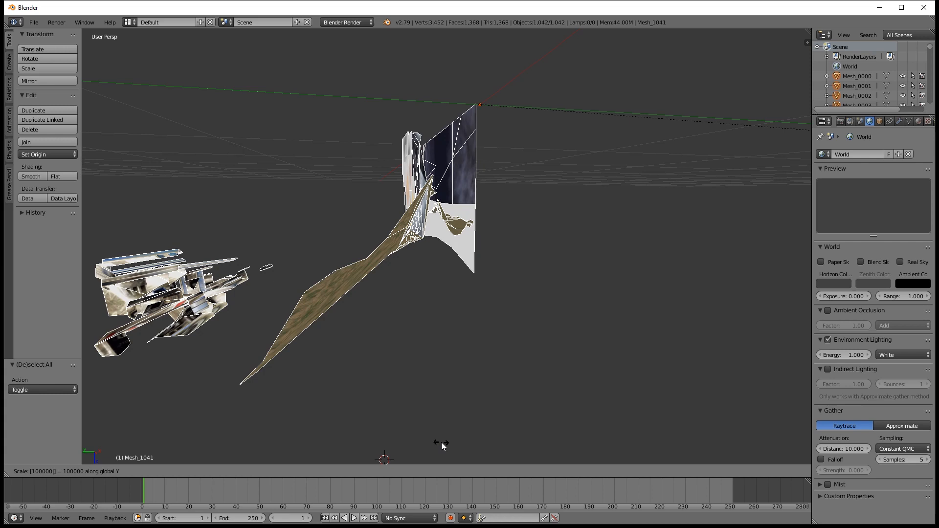
pyautogui.press('BackSpace')
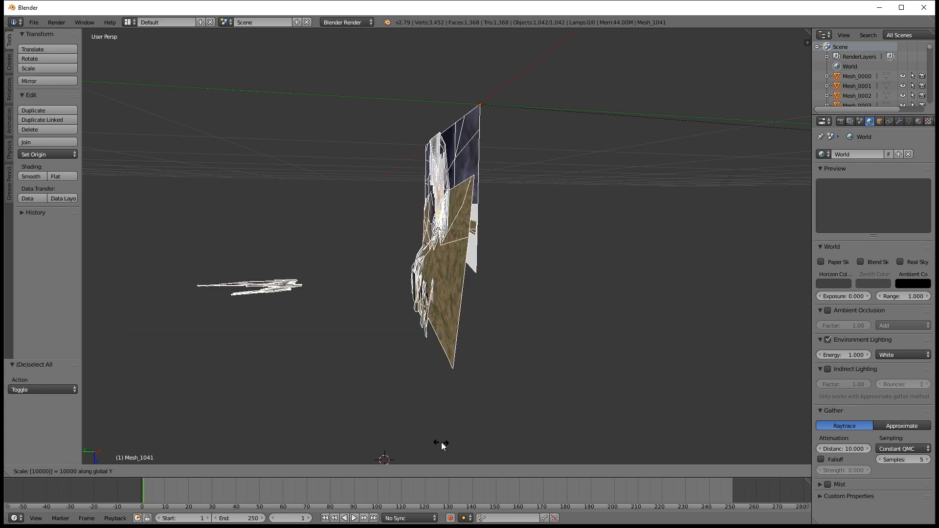
pyautogui.press('Return')
# Scale all meshes by a further factor of 3 along the global Y axis after trying other factors
pyautogui.moveTo(444, 371); pyautogui.dragTo(447, 306, button='middle')
pyautogui.scroll(-5, 484, 287)
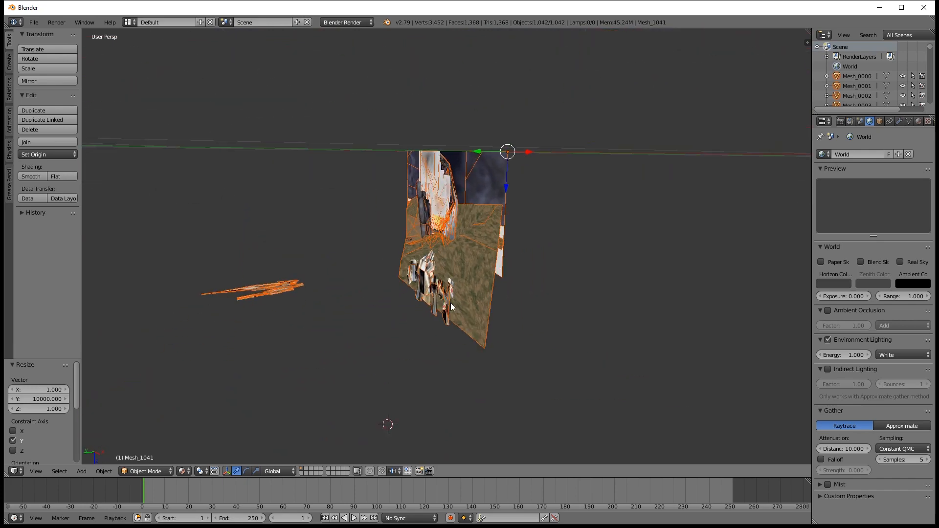
pyautogui.press('s')
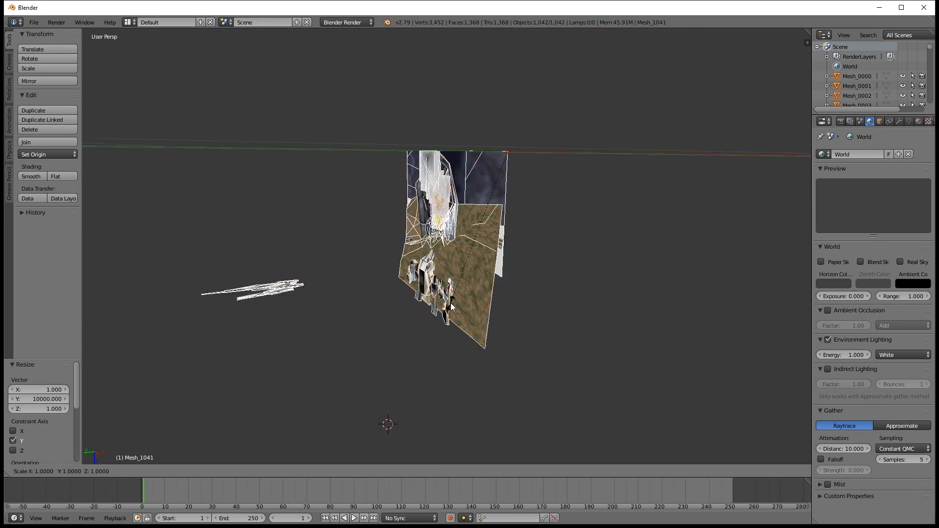
pyautogui.write('y')
pyautogui.write('5')
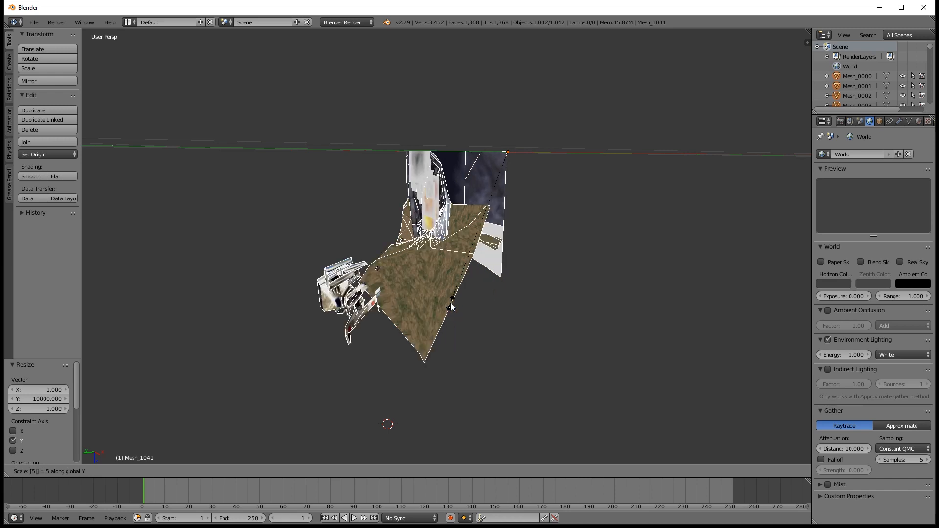
pyautogui.press('BackSpace')
pyautogui.press('3')
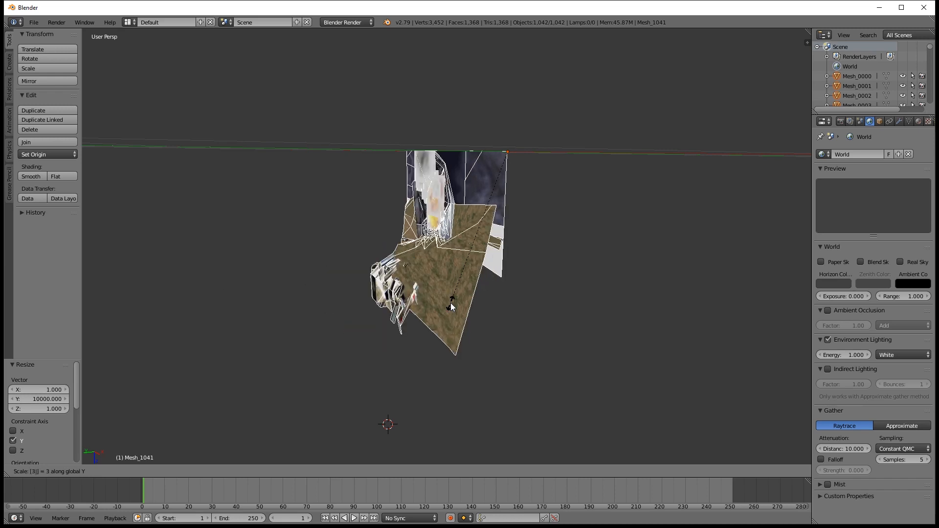
pyautogui.press('BackSpace')
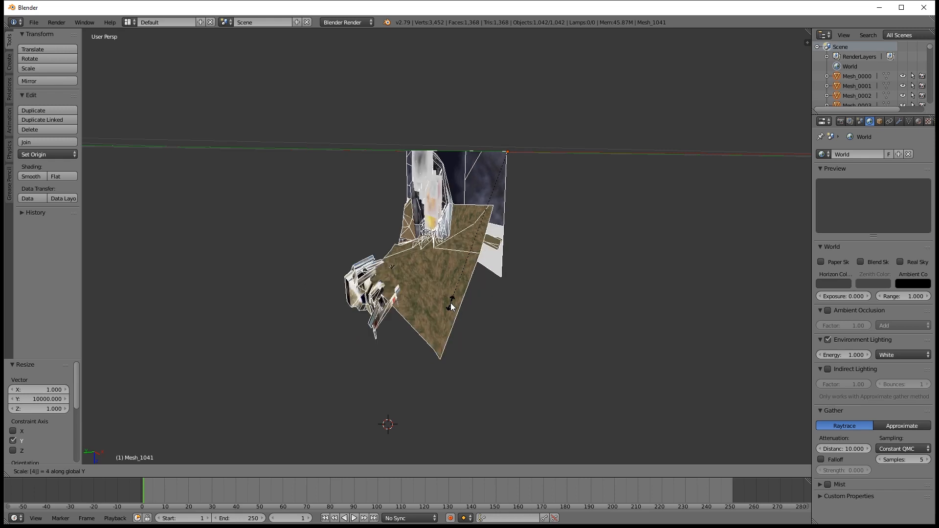
pyautogui.write('2')
pyautogui.press('BackSpace')
pyautogui.press('3')
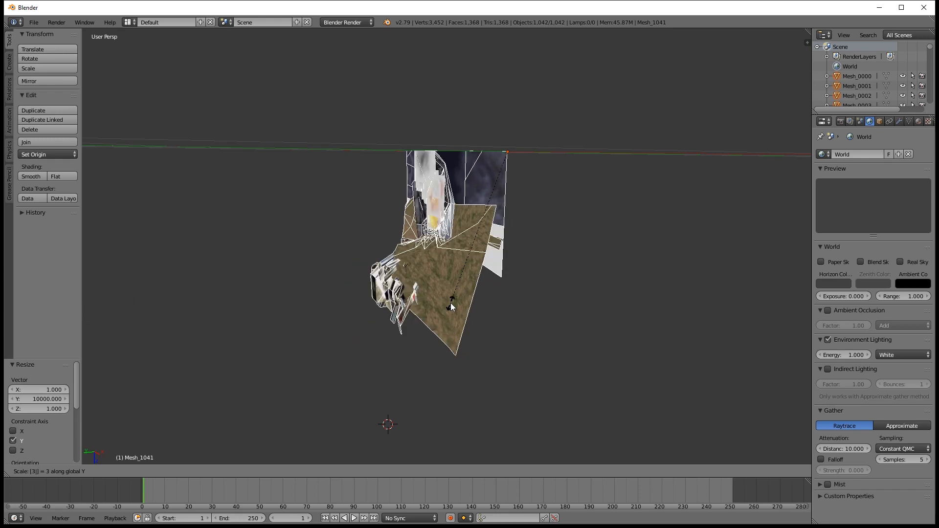
pyautogui.press('Return')
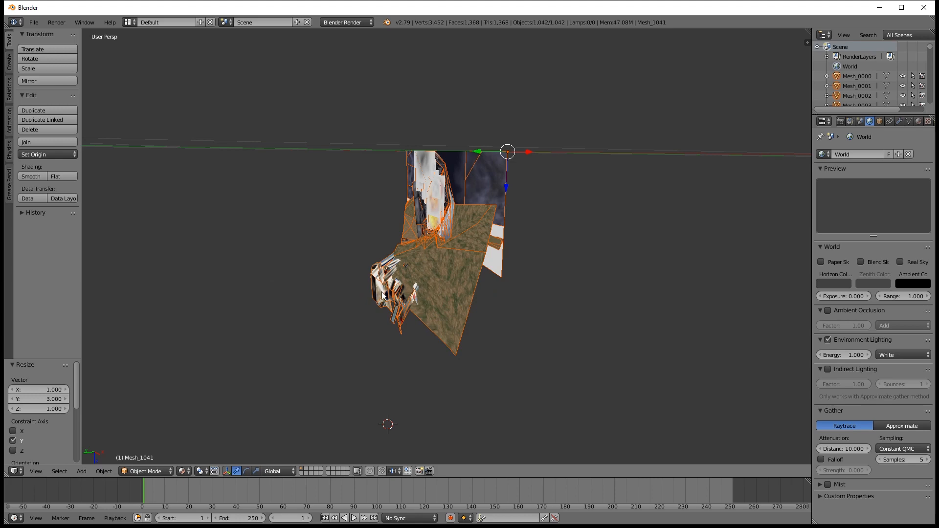
pyautogui.press('s')
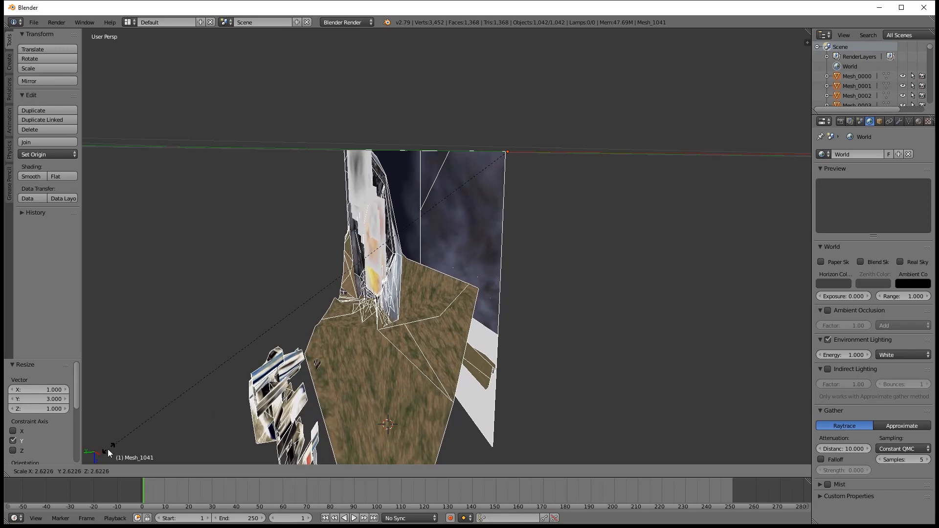
pyautogui.press('y')
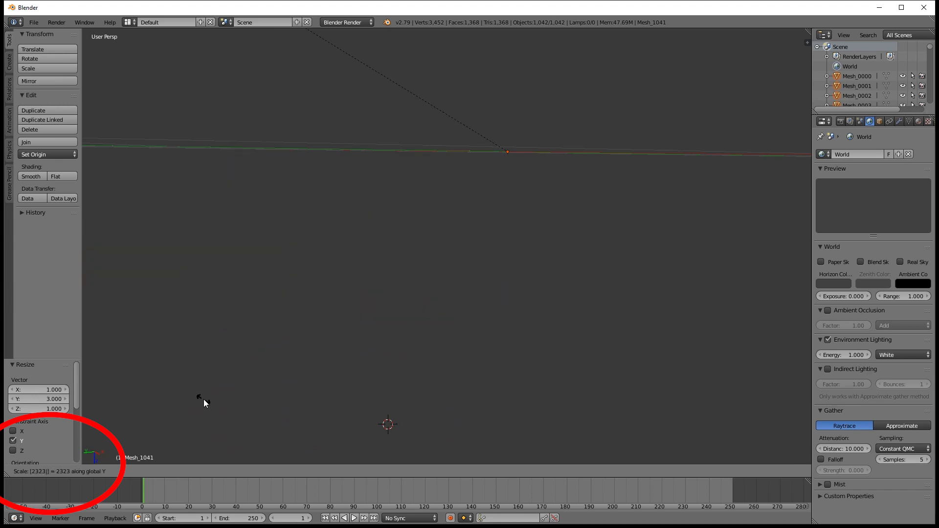
pyautogui.press('Escape')
# Deselect all meshes and examine the depth and proportions of the mech, terrain and wreck from several angles
pyautogui.moveTo(307, 253); pyautogui.dragTo(391, 238, button='middle')
pyautogui.scroll(6, 391, 237)
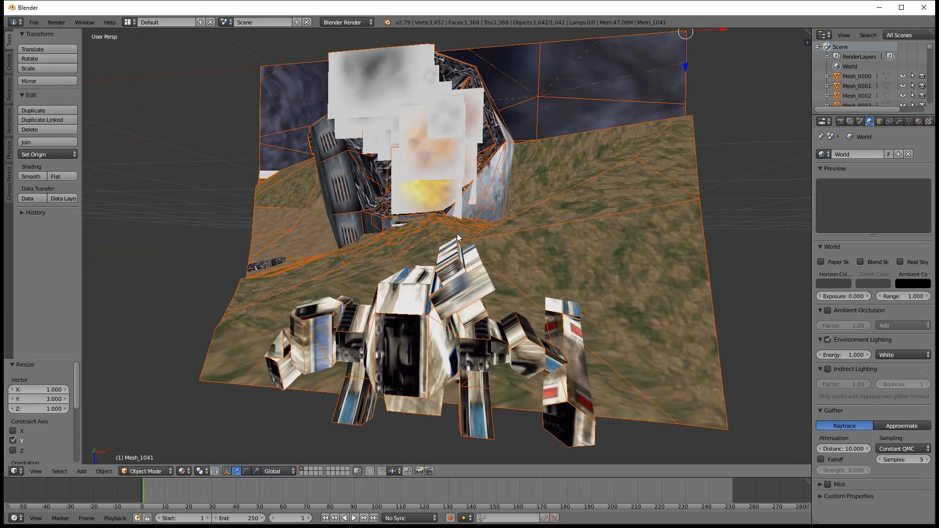
pyautogui.press('a')
pyautogui.moveTo(473, 204); pyautogui.dragTo(449, 196, button='middle')
pyautogui.scroll(3, 460, 196)
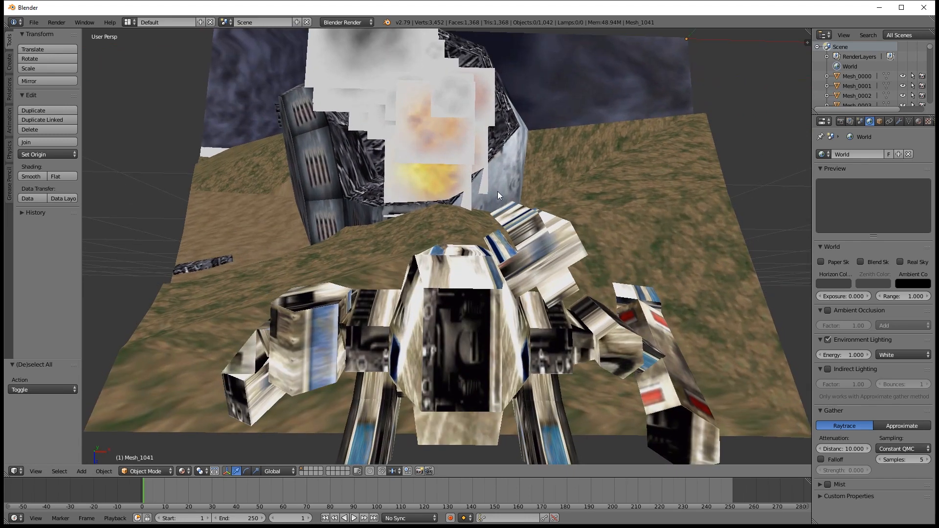
pyautogui.scroll(2, 498, 189)
pyautogui.moveTo(498, 182); pyautogui.dragTo(484, 206, button='middle')
pyautogui.scroll(-4, 494, 187)
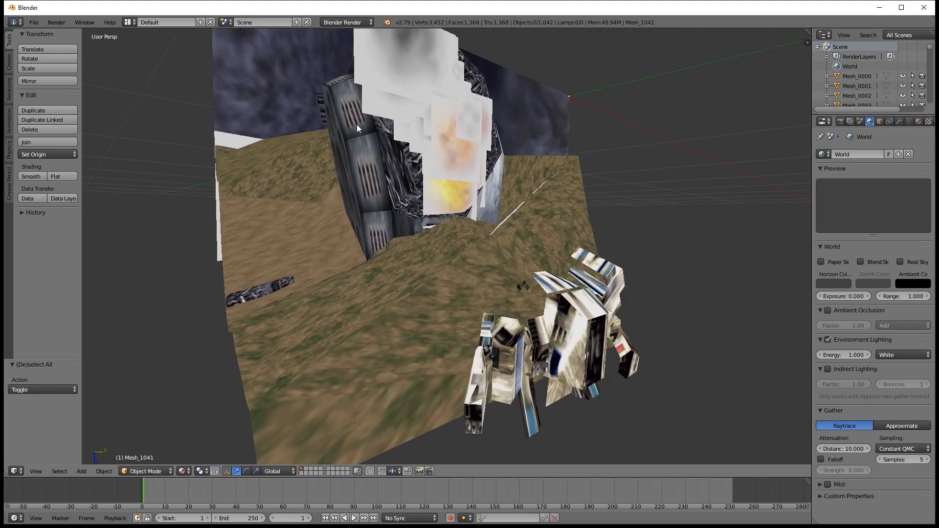
pyautogui.moveTo(356, 125); pyautogui.dragTo(425, 122, button='middle')
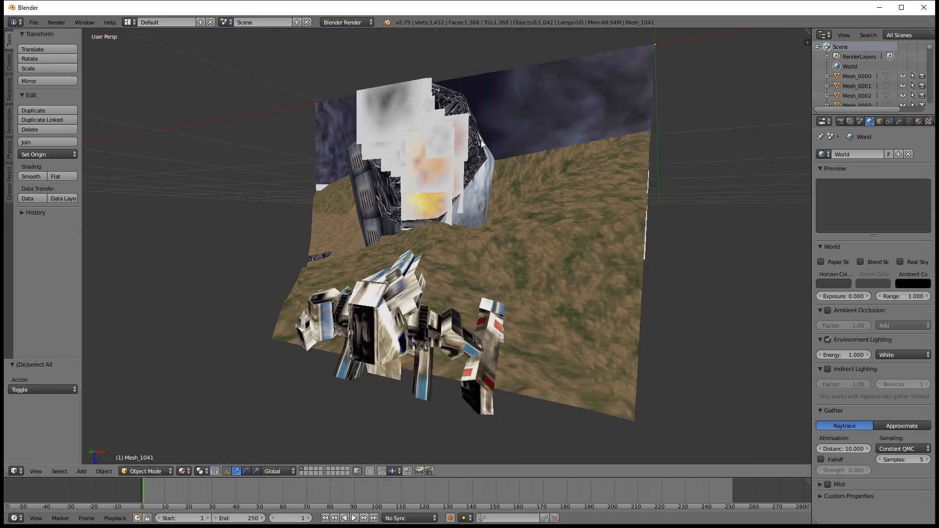
pyautogui.moveTo(487, 139); pyautogui.dragTo(494, 140, button='middle')
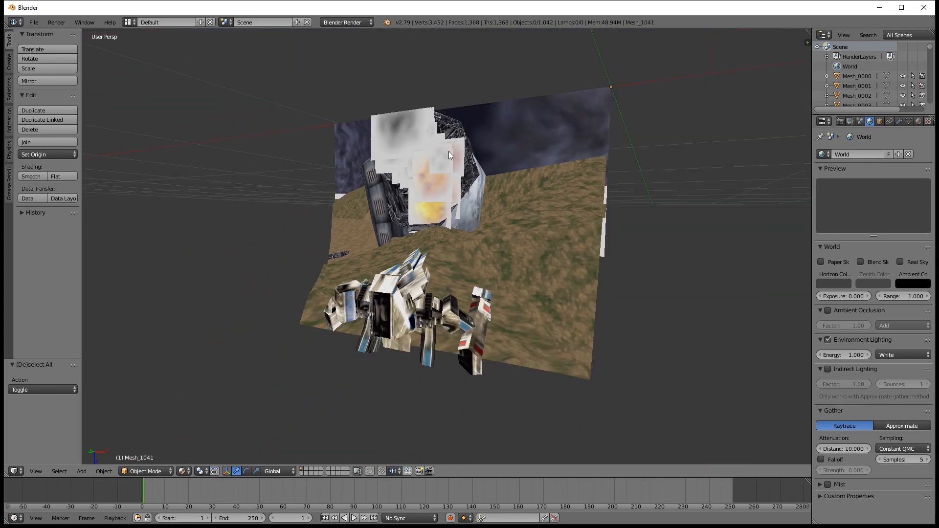
pyautogui.scroll(3, 449, 152)
pyautogui.moveTo(404, 224)
pyautogui.mouseDown(button='middle')
pyautogui.moveTo(447, 217)
pyautogui.moveTo(394, 211)
pyautogui.moveTo(451, 213)
pyautogui.moveTo(407, 220)
pyautogui.mouseUp(button='middle')
pyautogui.scroll(2, 440, 208)
pyautogui.scroll(-4, 451, 212)
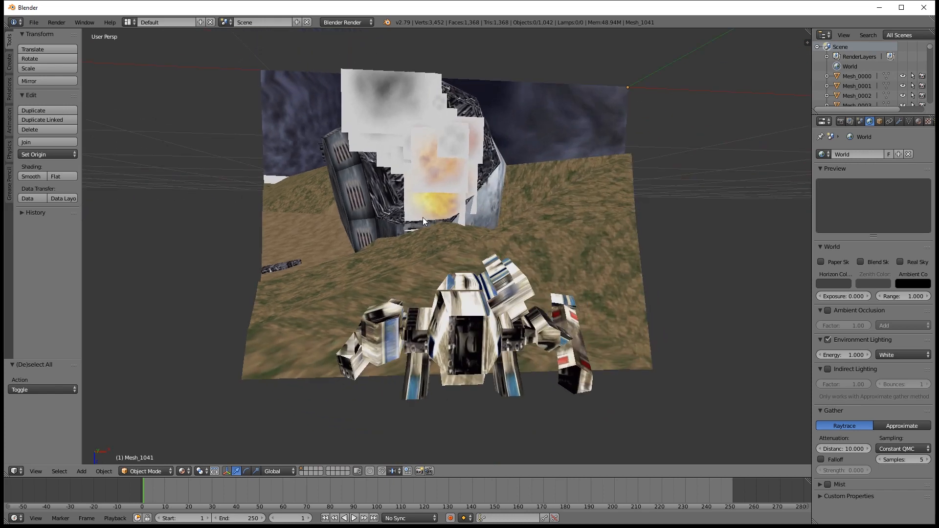
pyautogui.scroll(-1, 439, 209)
pyautogui.scroll(1, 438, 210)
# Select all meshes again and scale them by 5 along the global Y axis
pyautogui.press('a')
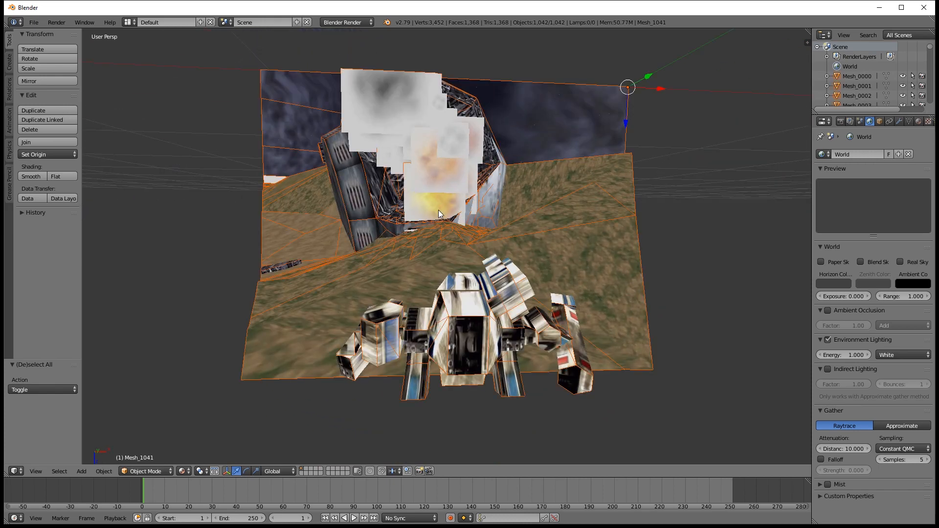
pyautogui.moveTo(525, 221); pyautogui.dragTo(595, 230, button='middle')
pyautogui.scroll(-2, 593, 225)
pyautogui.write('s')
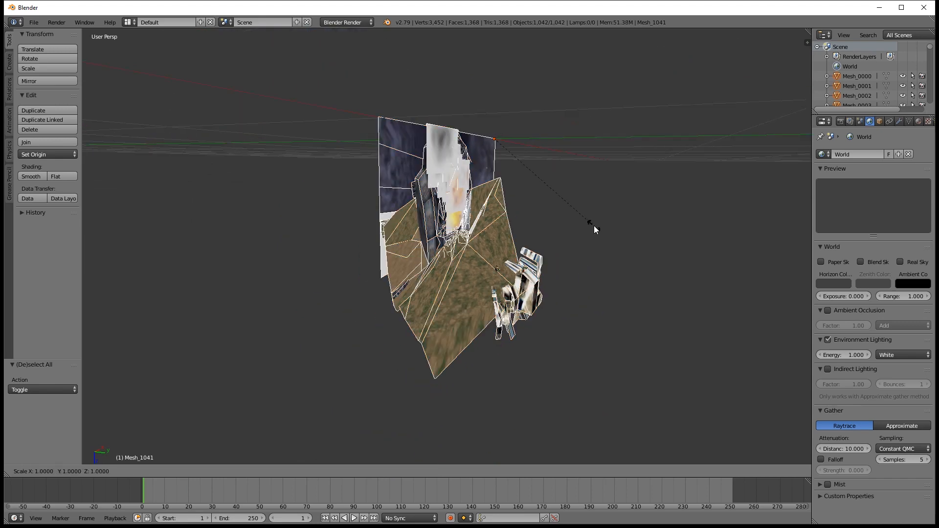
pyautogui.write('y')
pyautogui.write('-1')
pyautogui.press('BackSpace')
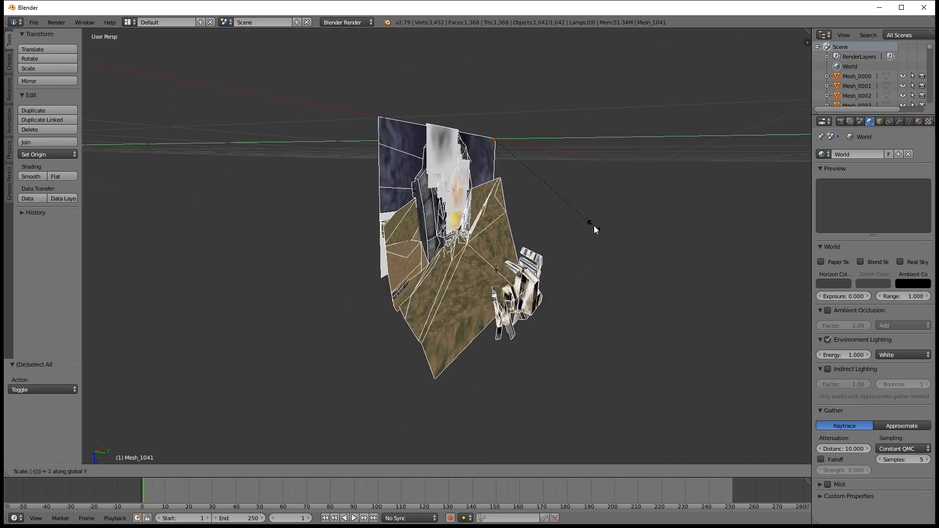
pyautogui.write('1')
pyautogui.press('BackSpace')
pyautogui.press('BackSpace')
pyautogui.write('5')
pyautogui.press('Return')
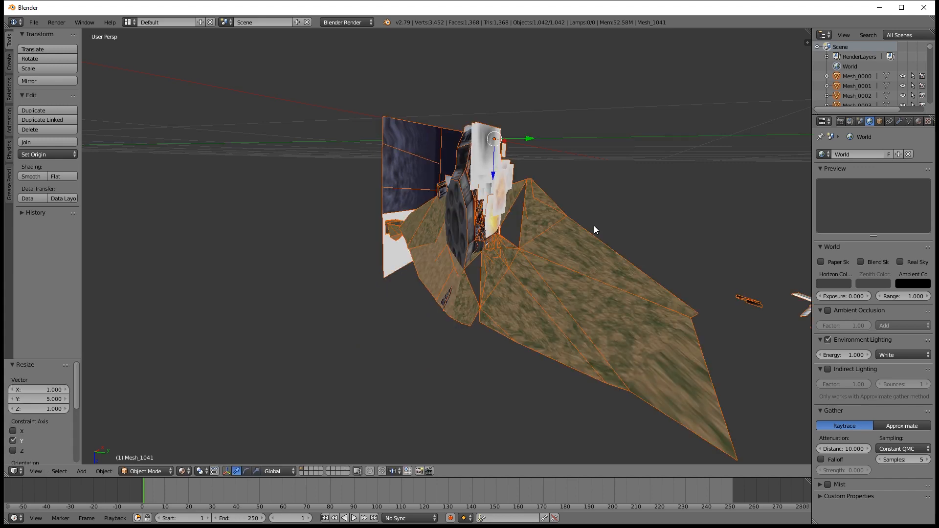
# Inspect the proportions of the further stretched mech and terrain from the front and at an angle
pyautogui.moveTo(564, 255); pyautogui.dragTo(464, 264, button='middle')
pyautogui.scroll(-8, 464, 265)
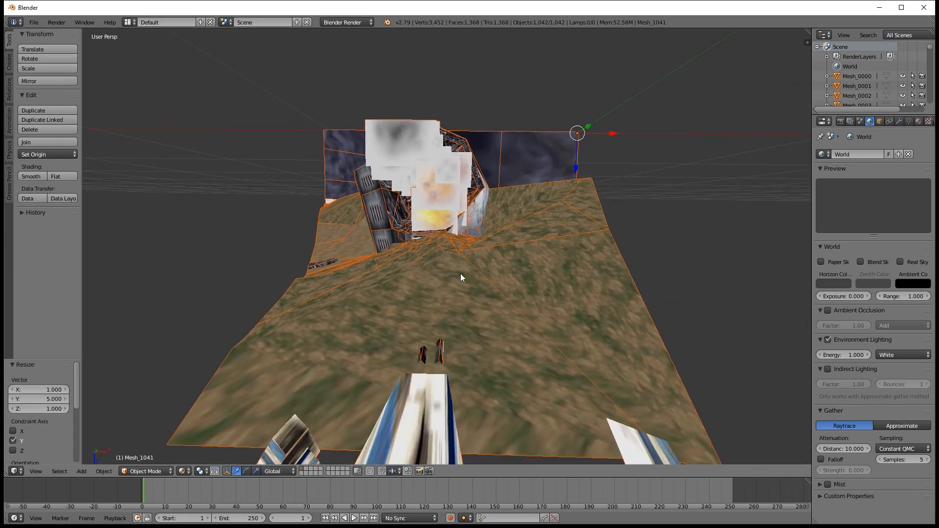
pyautogui.scroll(1, 470, 262)
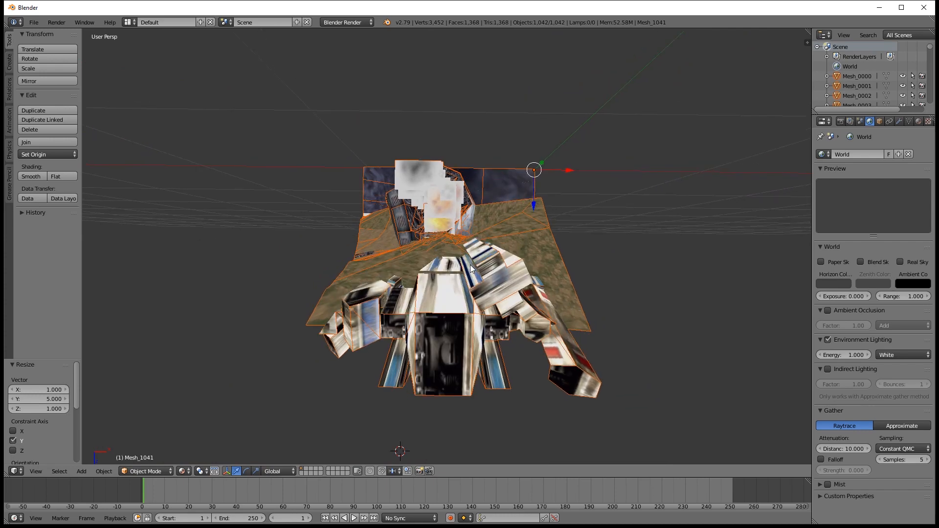
pyautogui.scroll(2, 471, 264)
pyautogui.scroll(-2, 470, 272)
pyautogui.moveTo(472, 268)
pyautogui.mouseDown(button='middle')
pyautogui.moveTo(504, 273)
pyautogui.moveTo(478, 274)
pyautogui.mouseUp(button='middle')
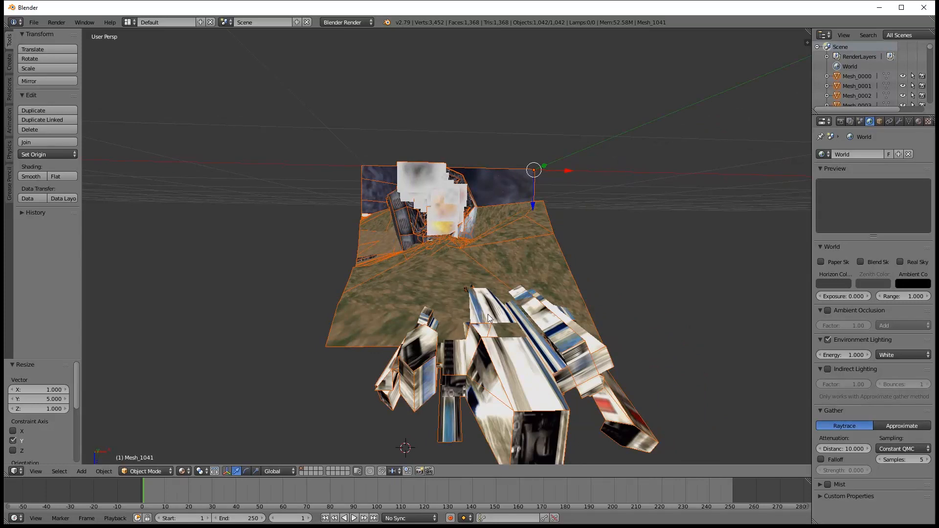
# Delete the night-sky backdrop plane beside the wreck after viewing the stretched scene from the side
pyautogui.moveTo(508, 326); pyautogui.dragTo(464, 294, button='middle')
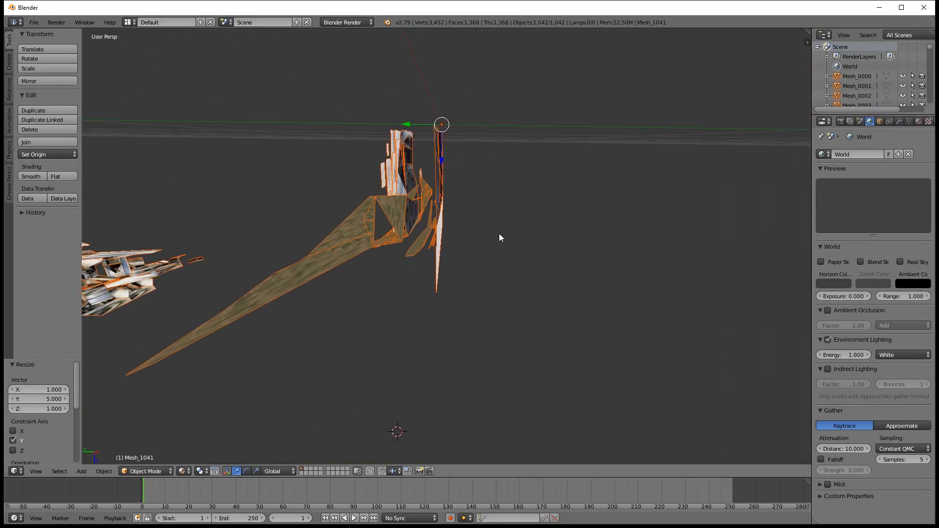
pyautogui.moveTo(499, 239); pyautogui.dragTo(463, 206, button='middle')
pyautogui.scroll(5, 464, 206)
pyautogui.moveTo(473, 127); pyautogui.dragTo(612, 196, button='middle')
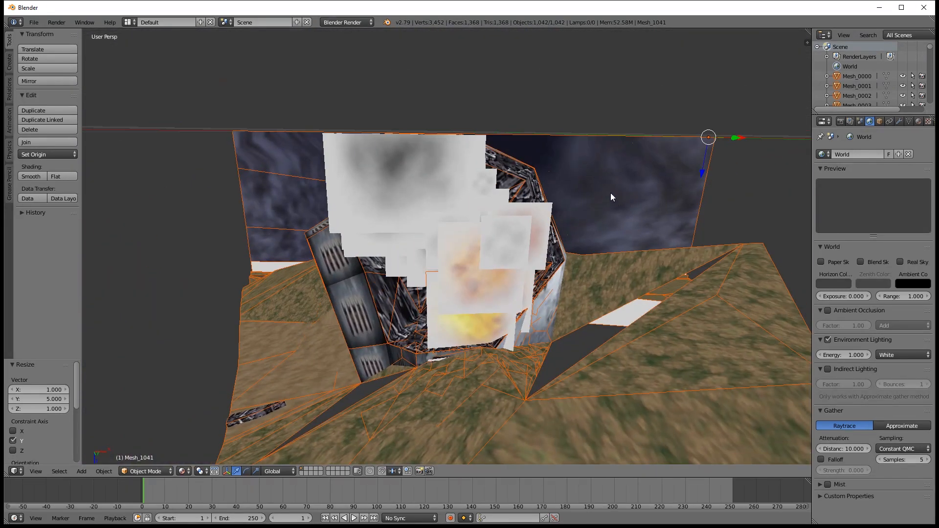
pyautogui.rightClick(611, 197)
pyautogui.press('Delete')
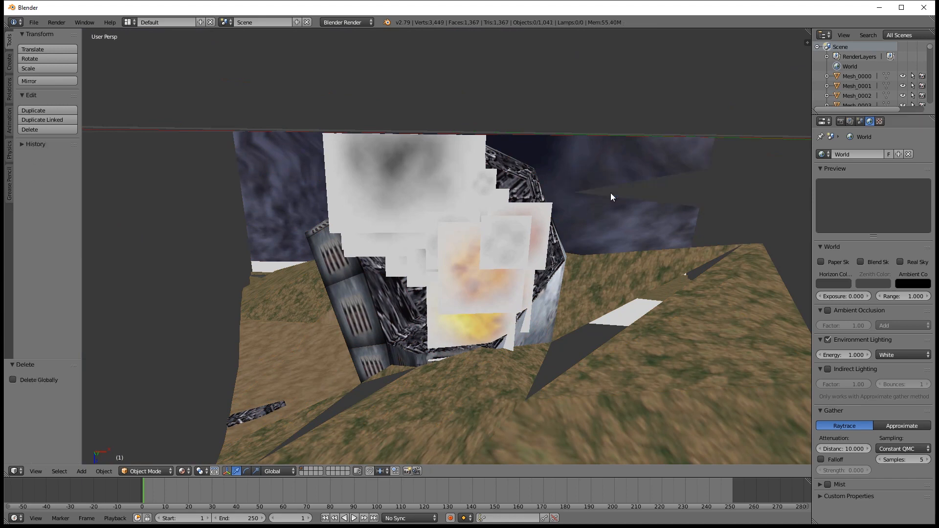
# Delete four more night-sky backdrop planes behind the wreck, one at a time
pyautogui.moveTo(607, 174); pyautogui.dragTo(614, 236, button='middle')
pyautogui.rightClick(676, 171)
pyautogui.press('Delete')
pyautogui.rightClick(675, 173)
pyautogui.press('Delete')
pyautogui.rightClick(615, 244)
pyautogui.press('x')
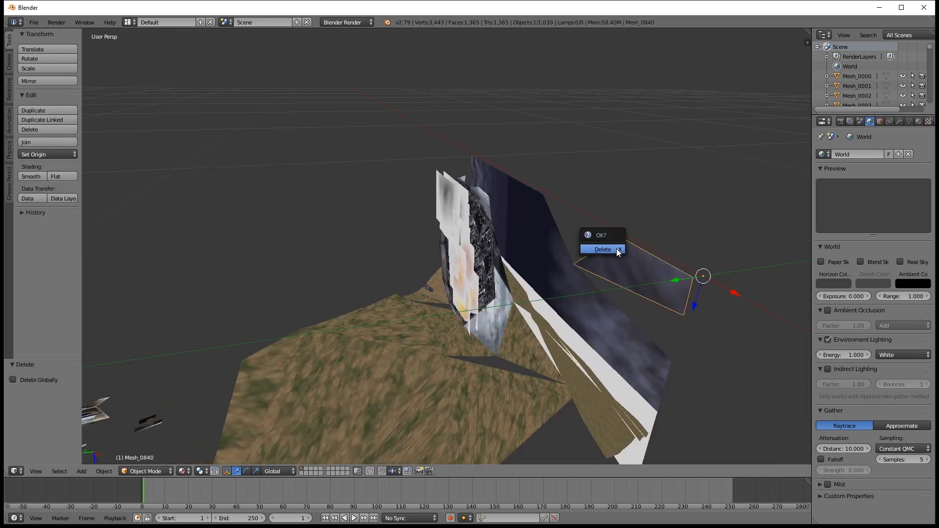
pyautogui.click(616, 249)
pyautogui.rightClick(538, 223)
pyautogui.press('Delete')
# Select eight adjoining sky and white backdrop planes behind the wreck and delete them together
pyautogui.rightClick(520, 213)
pyautogui.moveTo(524, 216); pyautogui.dragTo(551, 248, button='middle')
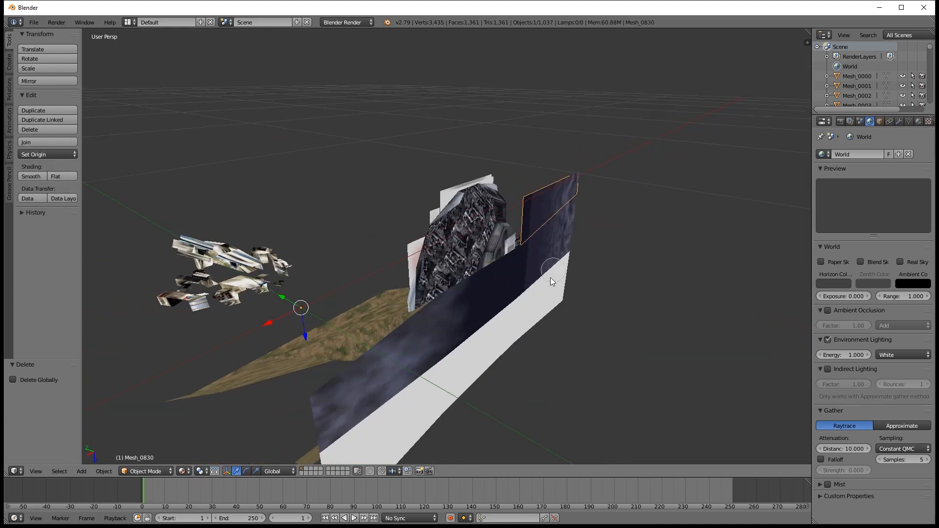
pyautogui.keyDown('shift'); pyautogui.rightClick(553, 236); pyautogui.keyUp('shift')
pyautogui.keyDown('shift'); pyautogui.rightClick(551, 272); pyautogui.keyUp('shift')
pyautogui.keyDown('shift'); pyautogui.rightClick(538, 257); pyautogui.keyUp('shift')
pyautogui.keyDown('shift'); pyautogui.rightClick(489, 291); pyautogui.keyUp('shift')
pyautogui.keyDown('shift'); pyautogui.rightClick(470, 299); pyautogui.keyUp('shift')
pyautogui.keyDown('shift'); pyautogui.rightClick(459, 307); pyautogui.keyUp('shift')
pyautogui.keyDown('shift'); pyautogui.rightClick(447, 309); pyautogui.keyUp('shift')
pyautogui.press('x')
pyautogui.click(447, 309)
# Delete the four foremost grey smoke planes covering the upper part of the wreck
pyautogui.scroll(3, 545, 259)
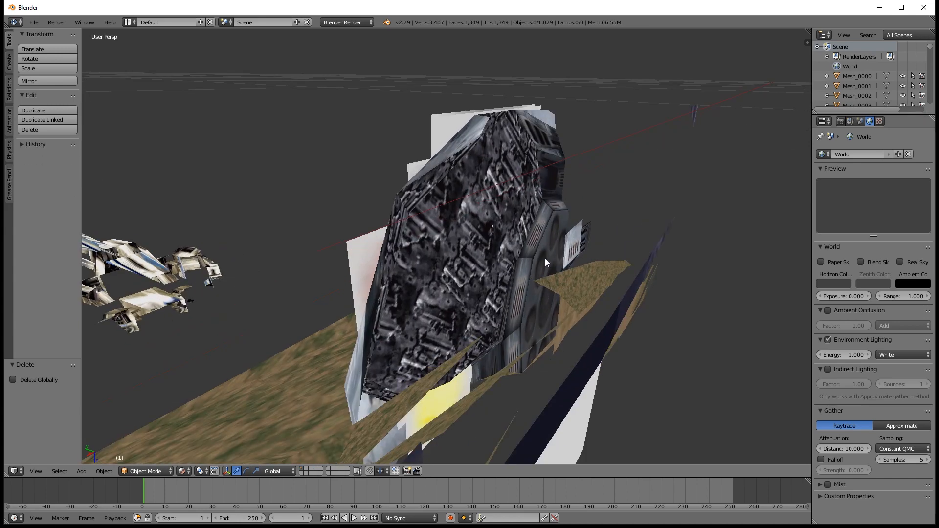
pyautogui.moveTo(545, 259); pyautogui.dragTo(669, 260, button='middle')
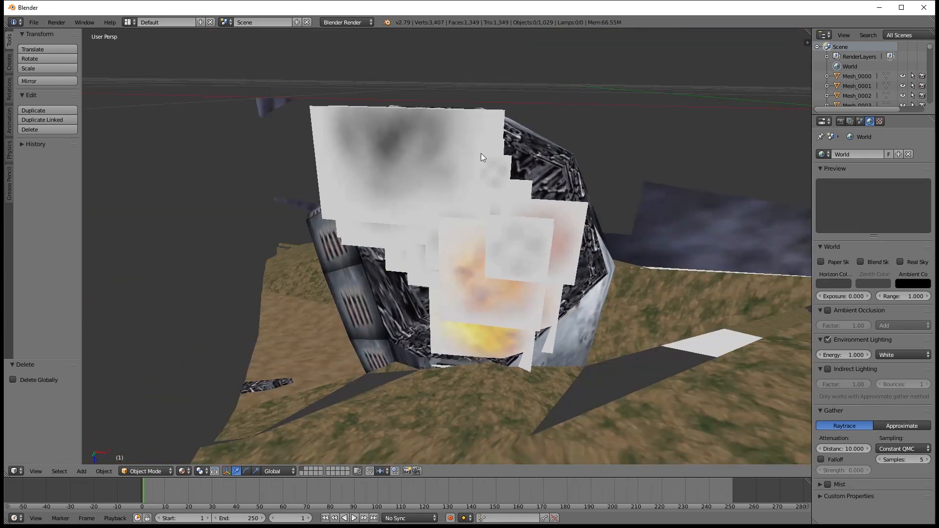
pyautogui.rightClick(416, 156)
pyautogui.press('x')
pyautogui.click(416, 156)
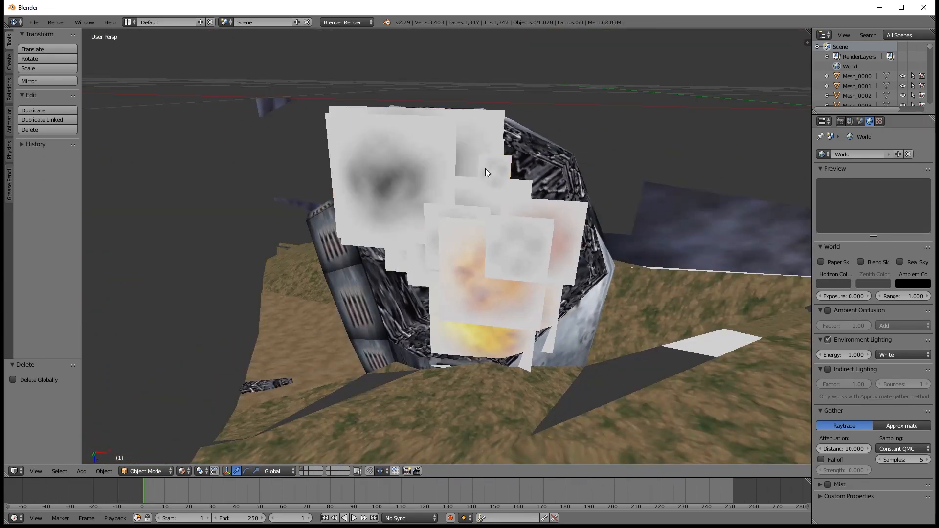
pyautogui.rightClick(485, 168)
pyautogui.press('x')
pyautogui.click(485, 168)
pyautogui.rightClick(410, 162)
pyautogui.press('x')
pyautogui.click(410, 162)
pyautogui.rightClick(418, 162)
pyautogui.press('Delete')
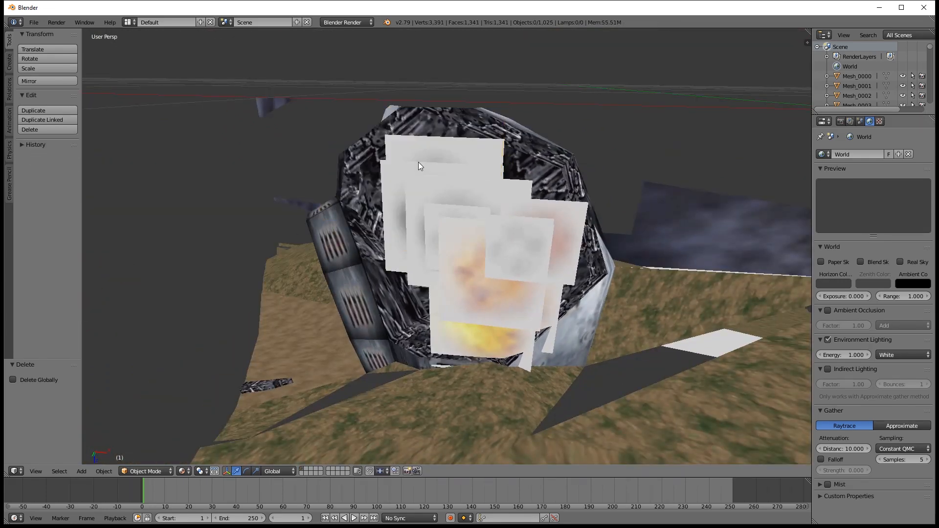
# Delete the next three overlapping smoke planes in front of the wreck's upper middle
pyautogui.press('x')
pyautogui.click(427, 167)
pyautogui.rightClick(426, 168)
pyautogui.press('x')
pyautogui.click(427, 168)
pyautogui.rightClick(439, 187)
pyautogui.press('Delete')
# Delete the smoke planes and the large orange explosion plane in front of the wreck's centre
pyautogui.rightClick(454, 202)
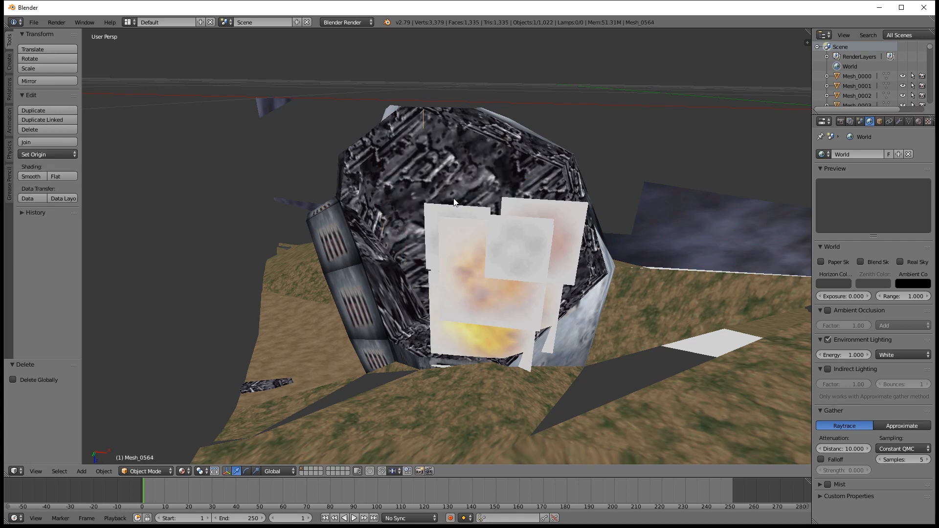
pyautogui.press('x')
pyautogui.click(451, 223)
pyautogui.rightClick(464, 226)
pyautogui.press('x')
pyautogui.click(464, 226)
pyautogui.rightClick(510, 240)
pyautogui.press('Delete')
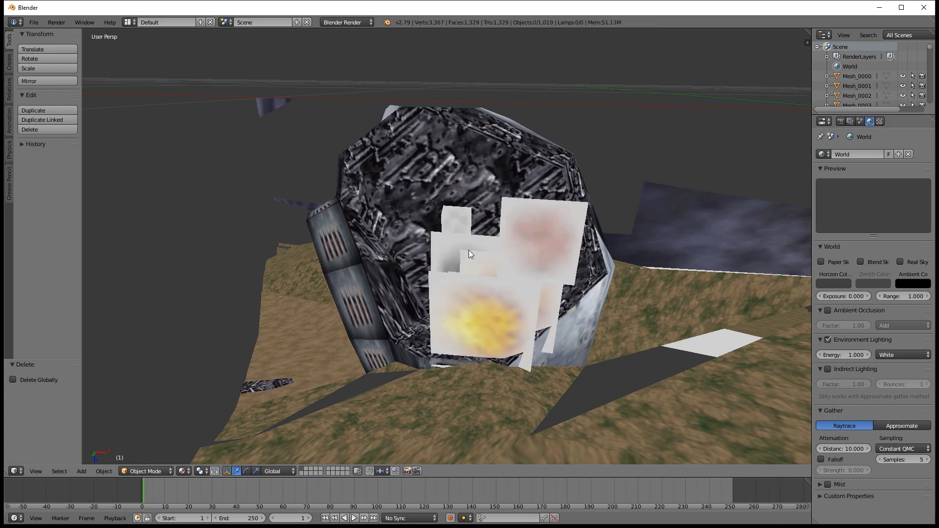
# Delete the reddish smoke plane and the overlapping planes still above the yellow fireball
pyautogui.rightClick(490, 255)
pyautogui.press('Delete')
pyautogui.rightClick(490, 255)
pyautogui.press('Delete')
pyautogui.rightClick(524, 250)
pyautogui.press('Delete')
pyautogui.rightClick(487, 259)
pyautogui.press('Delete')
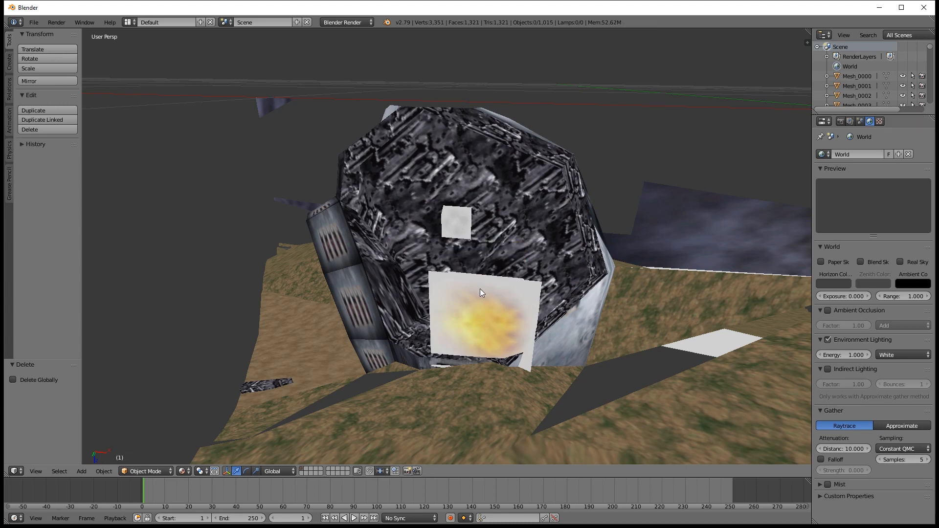
# Delete the small white smoke plane and the remaining yellow fireball planes at the wreck's base
pyautogui.rightClick(480, 293)
pyautogui.press('Delete')
pyautogui.rightClick(458, 228)
pyautogui.press('Delete')
pyautogui.rightClick(471, 283)
pyautogui.press('Delete')
pyautogui.rightClick(498, 309)
pyautogui.press('x')
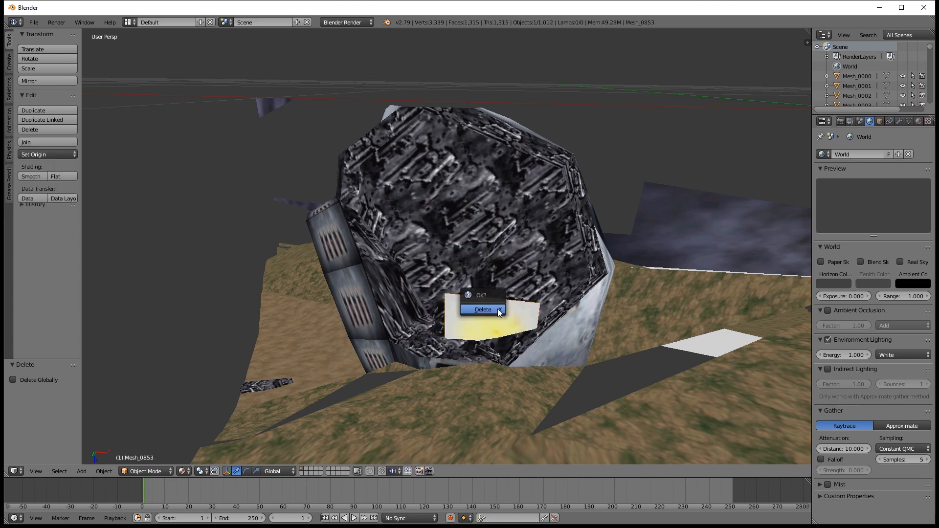
pyautogui.click(497, 308)
# Inspect the mech, terrain and wreck from behind the mech and deselect all meshes
pyautogui.moveTo(469, 276); pyautogui.dragTo(439, 288, button='middle')
pyautogui.rightClick(444, 186)
pyautogui.press('KP_3')
pyautogui.scroll(-6, 428, 289)
pyautogui.scroll(3, 438, 285)
pyautogui.scroll(-3, 438, 284)
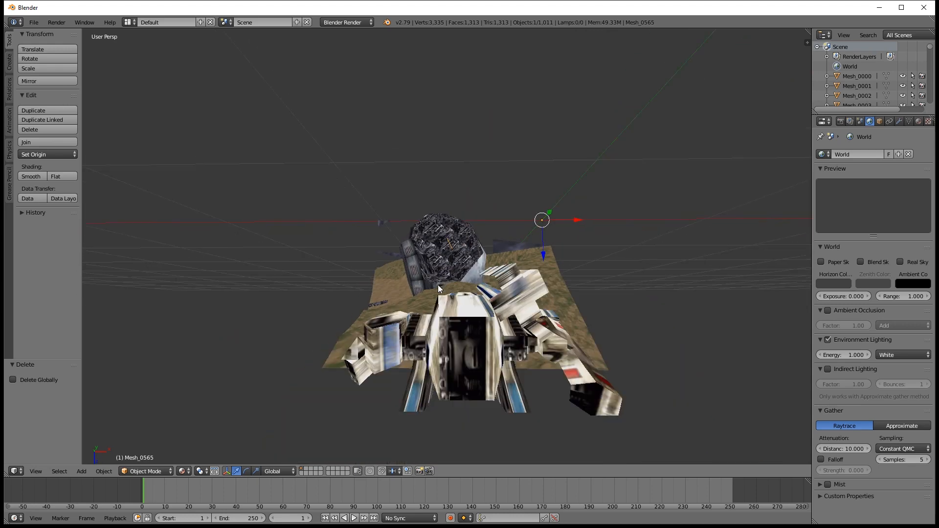
pyautogui.press('a')
pyautogui.press('a')
pyautogui.press('a')
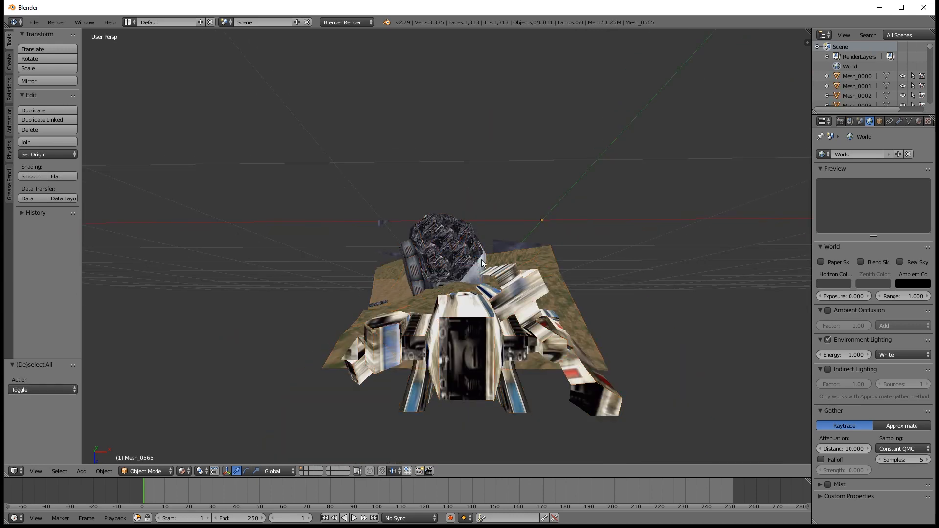